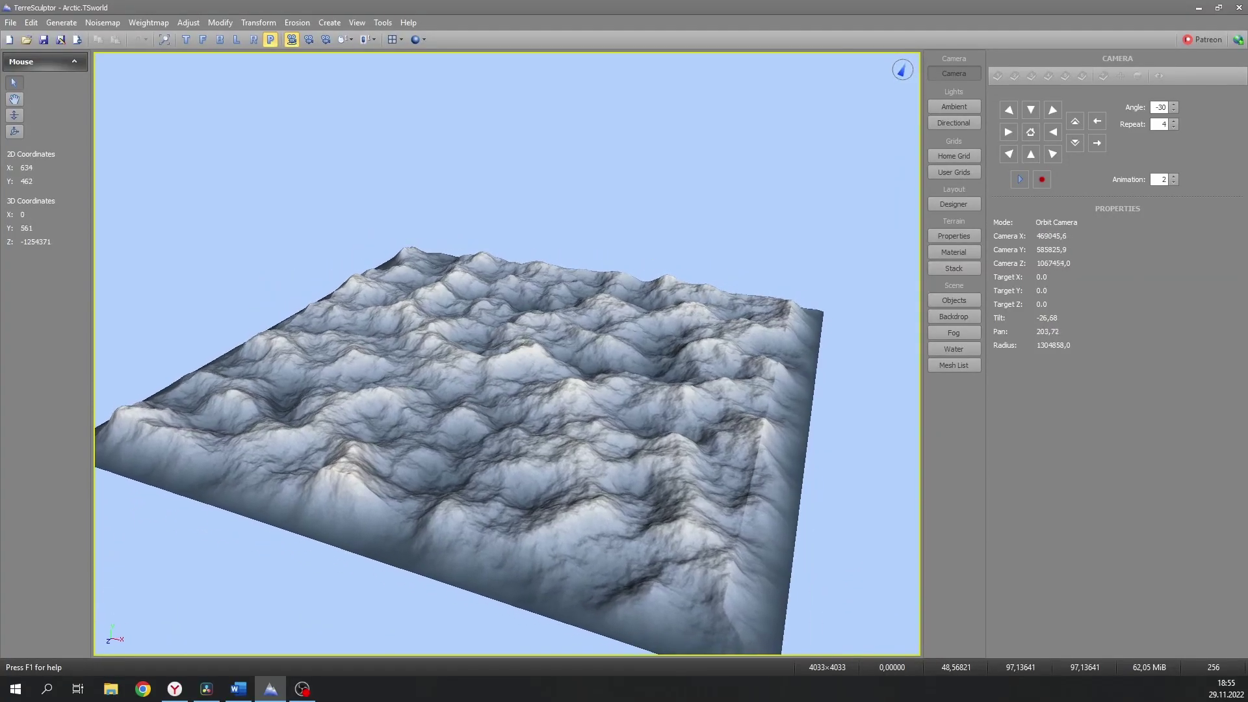
Step: Orbit and zoom the finished Arctic terrain to view it from another side
drag(506, 352, 354, 387)
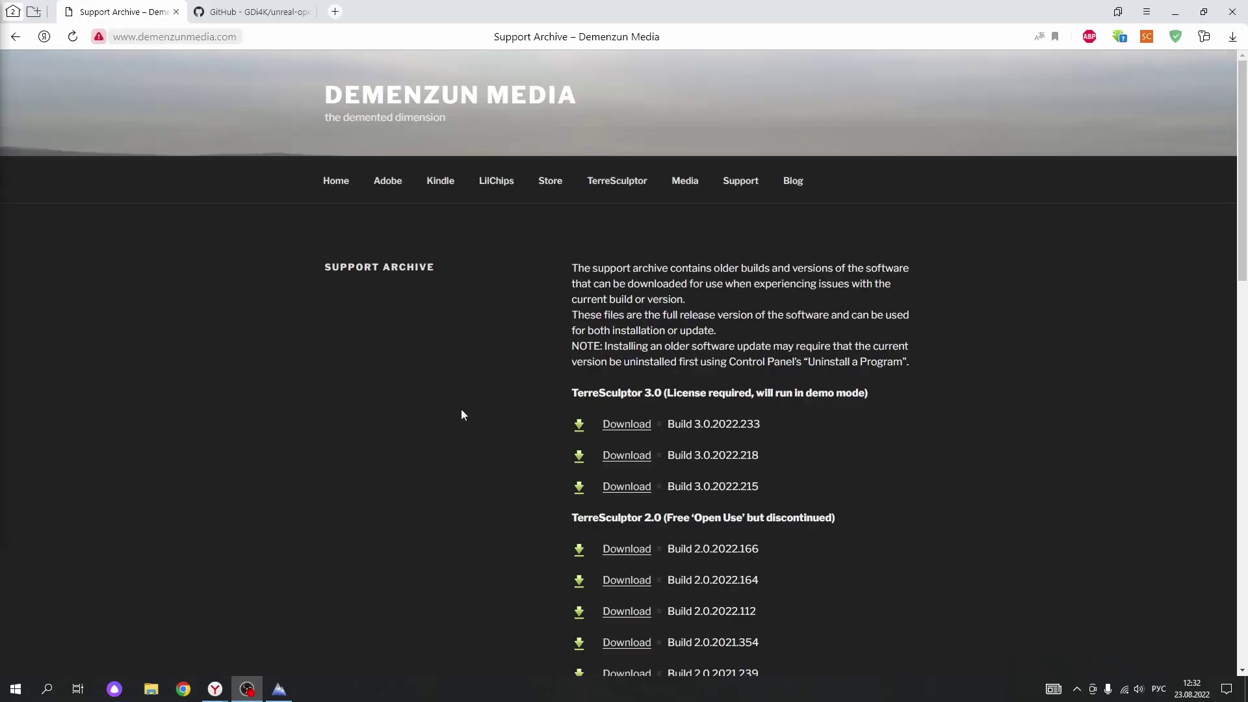
scroll(461, 410, down, 2)
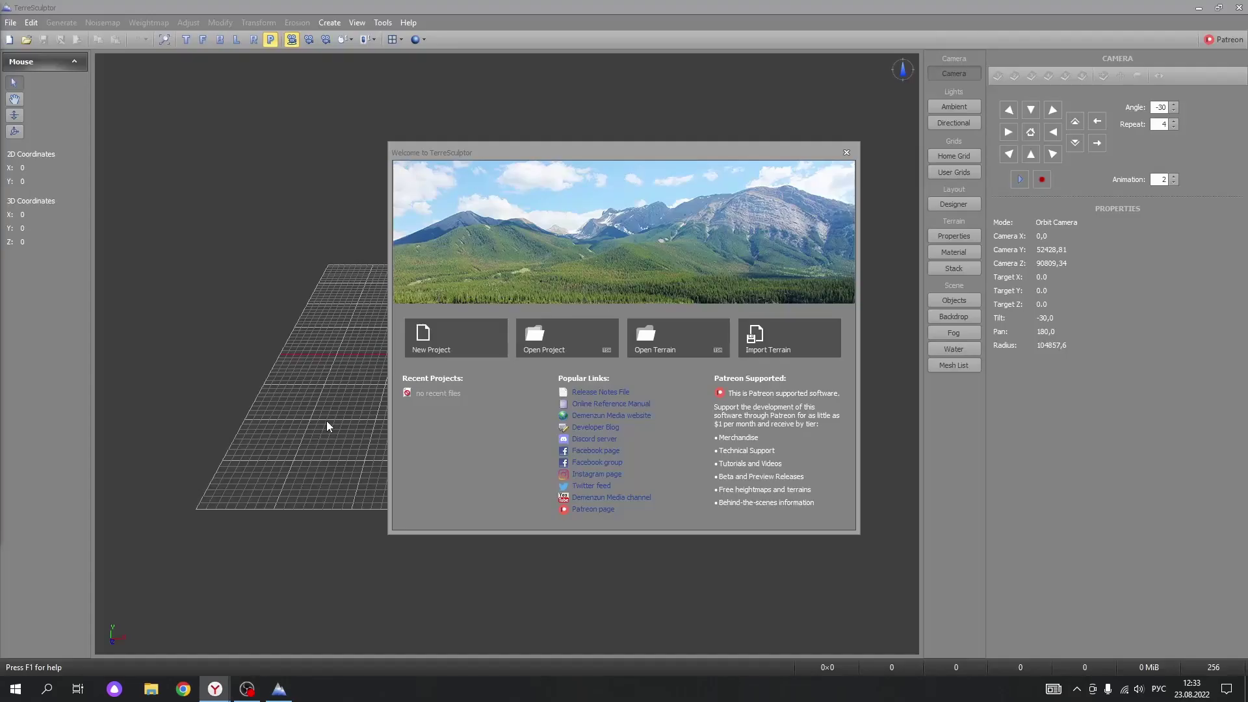
Step: Dismiss the welcome screen and tick Unreal Engine sizes in the Dimensions settings
click(352, 309)
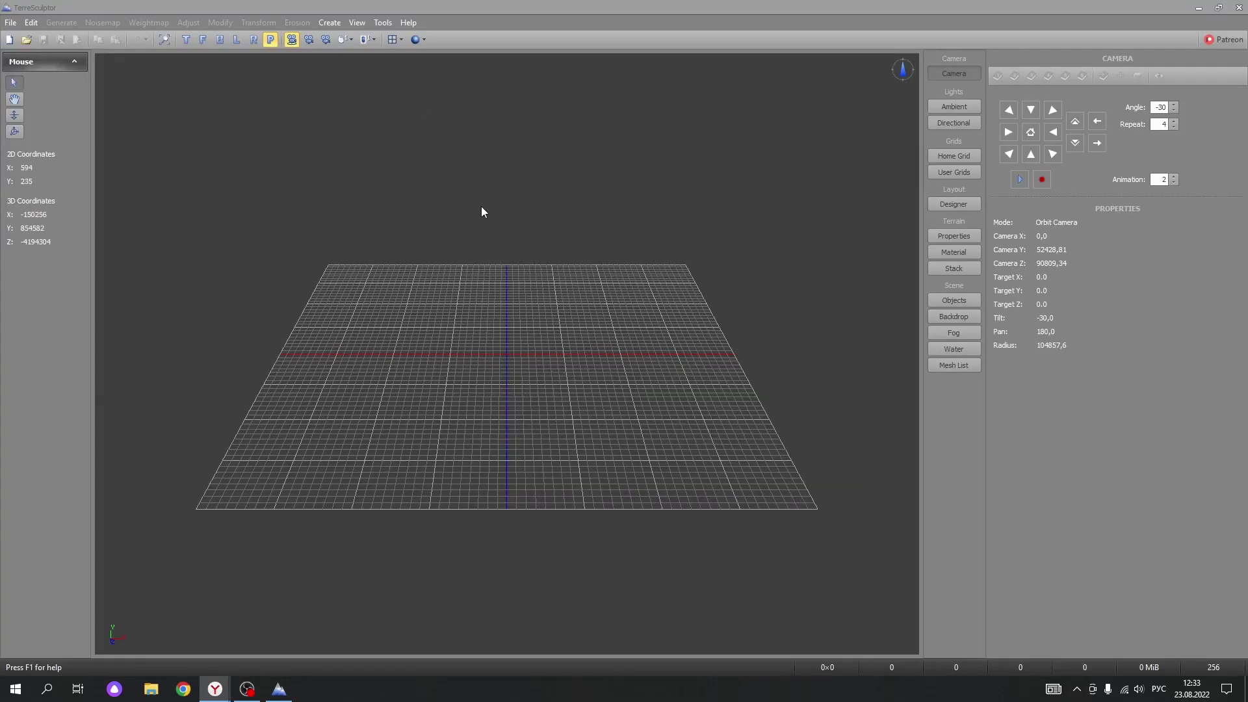
click(382, 24)
click(415, 221)
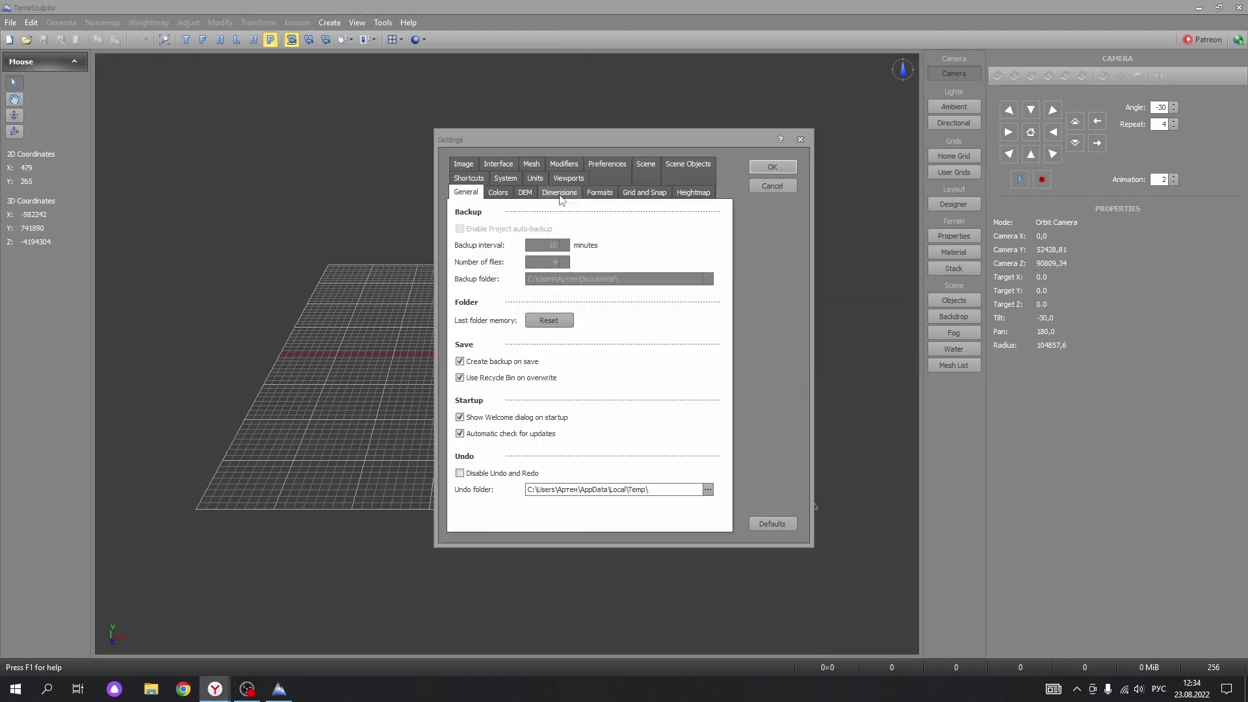
click(559, 194)
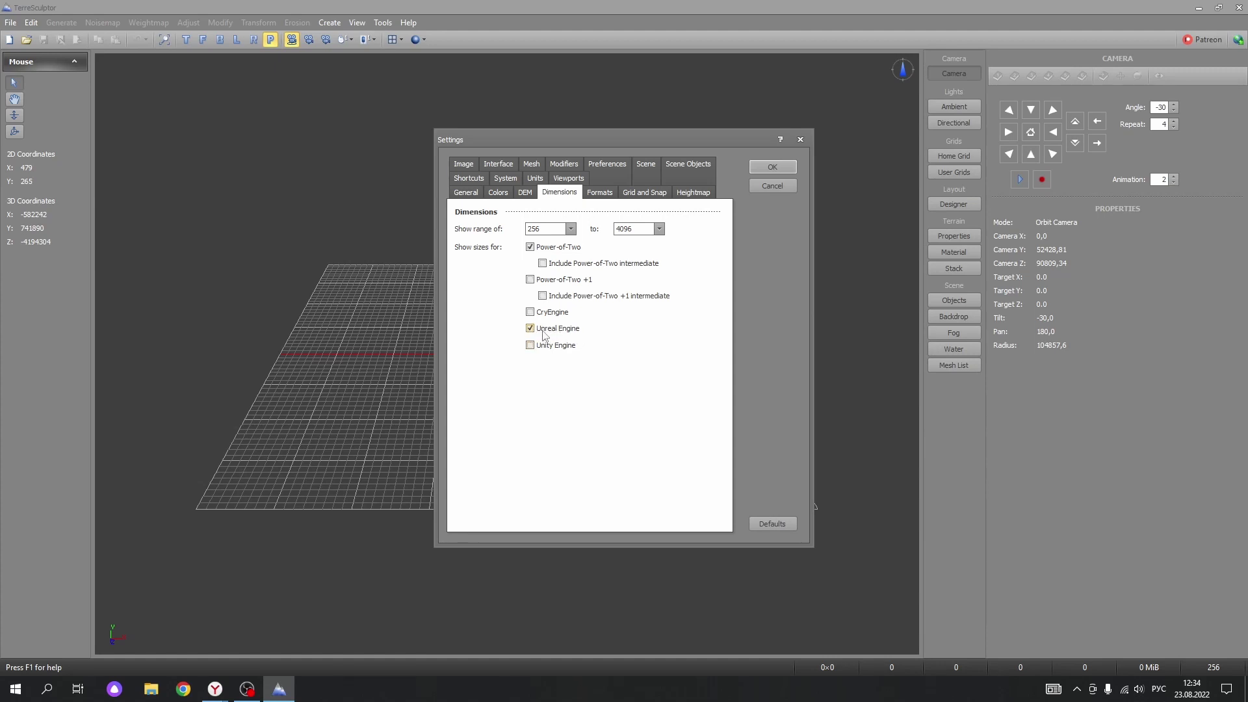
click(772, 167)
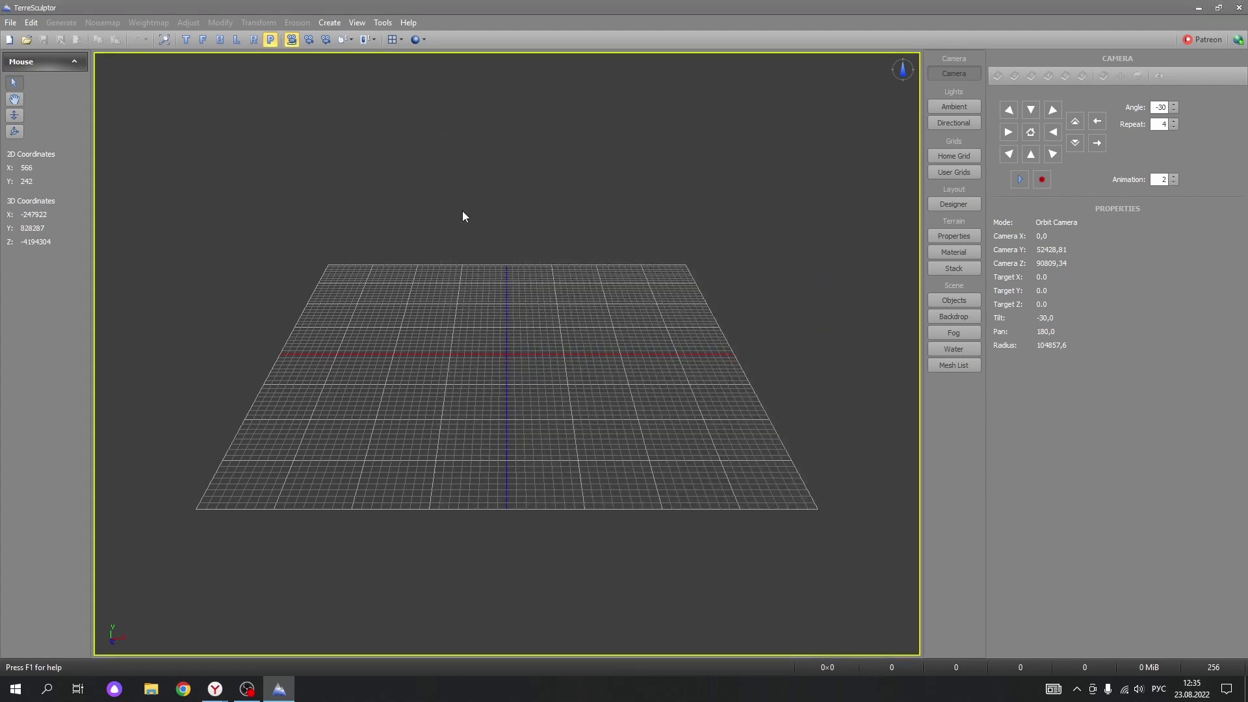
Step: Create a new project with a flat 4033 × 4033 Unreal Engine terrain, aspect ratio locked
click(10, 22)
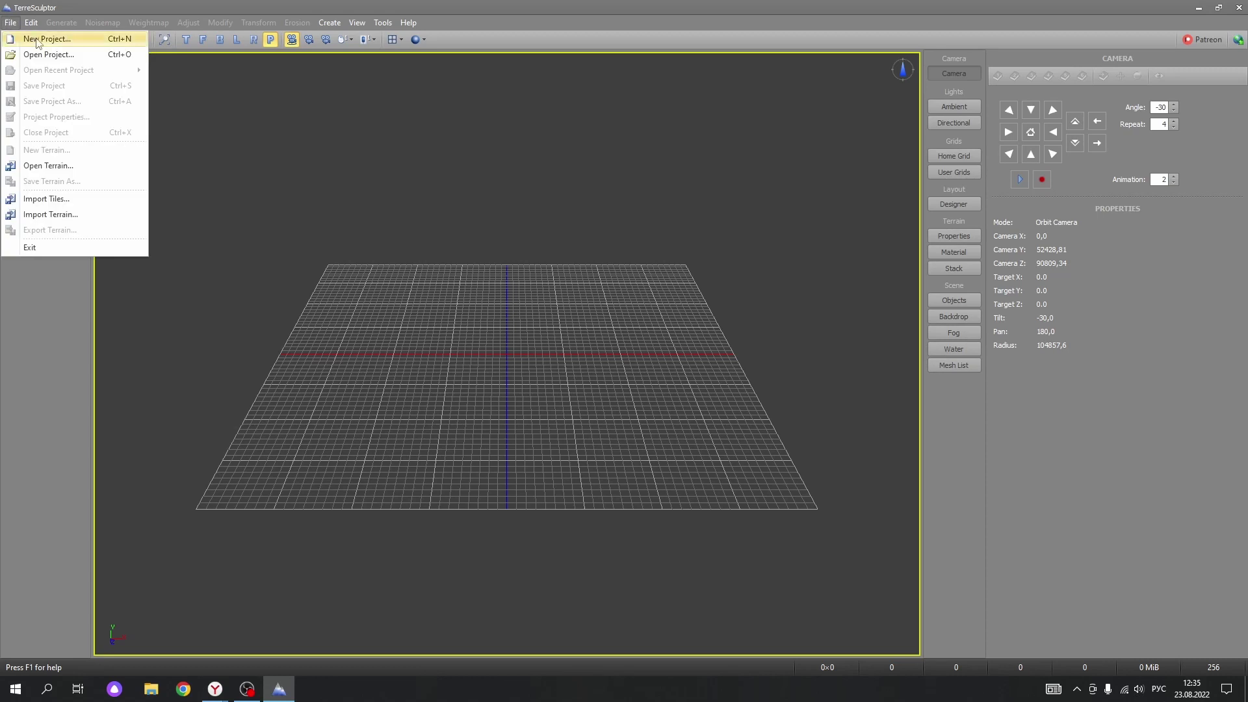
click(37, 39)
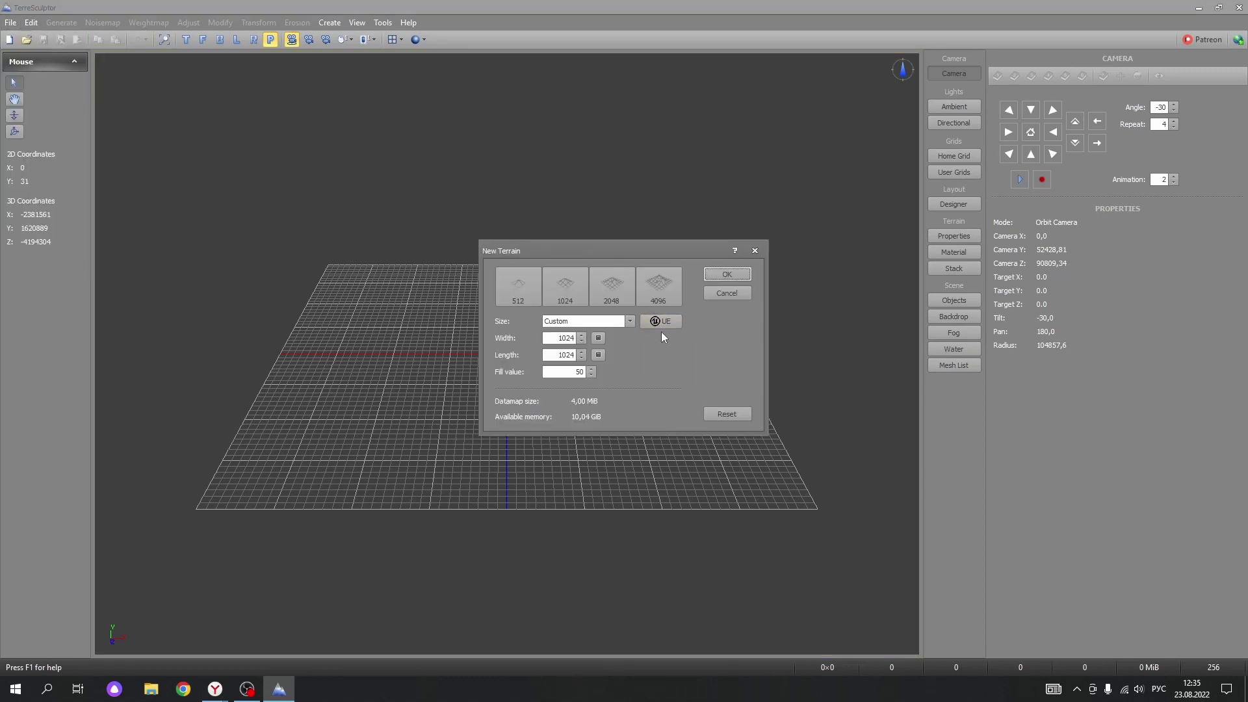
click(661, 322)
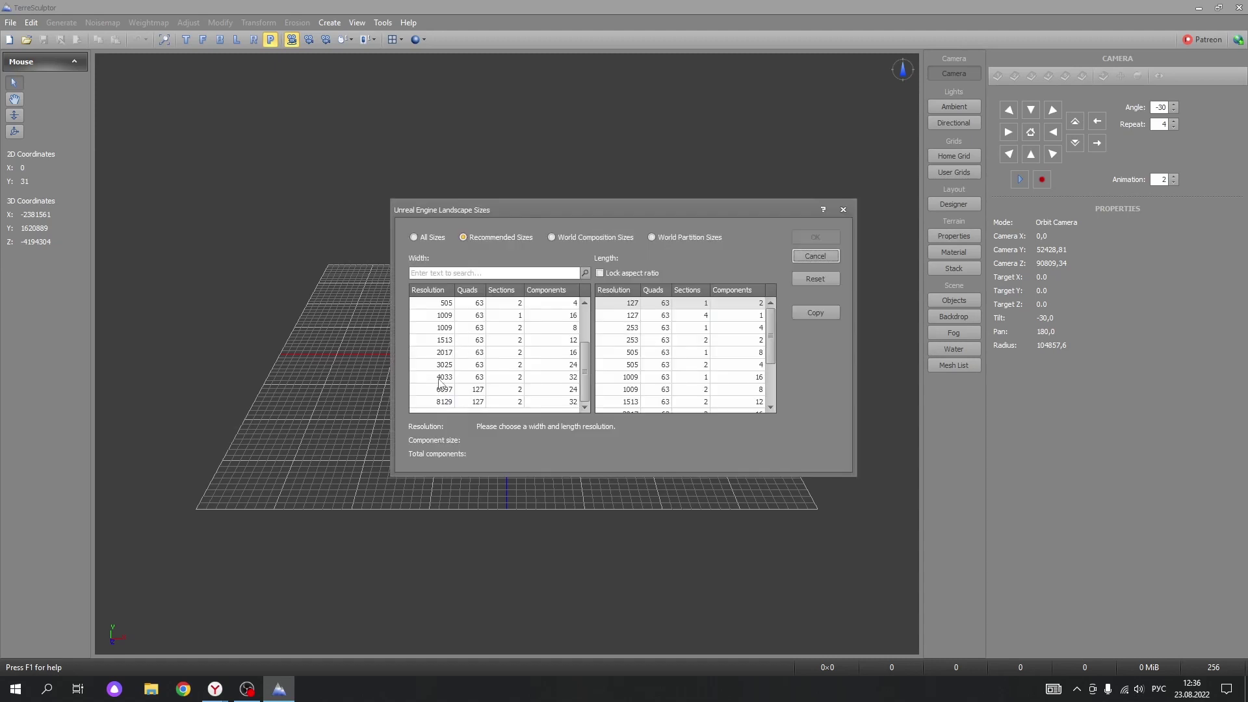
click(432, 379)
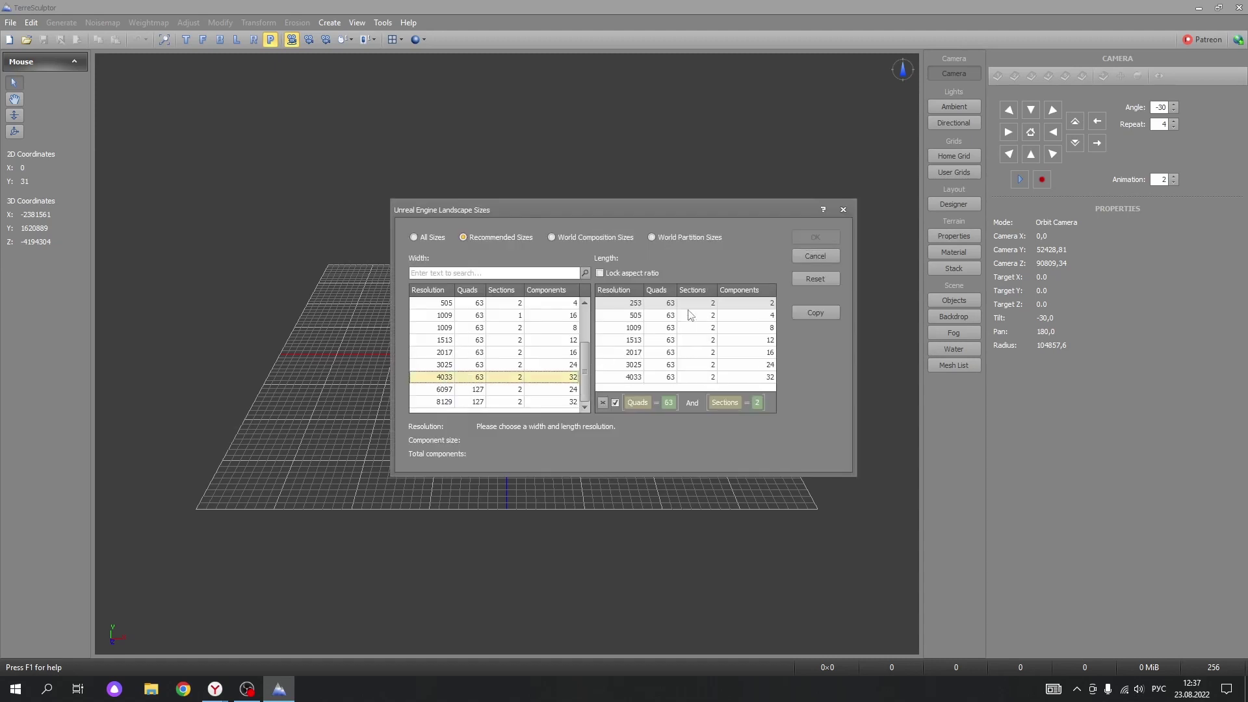
click(600, 274)
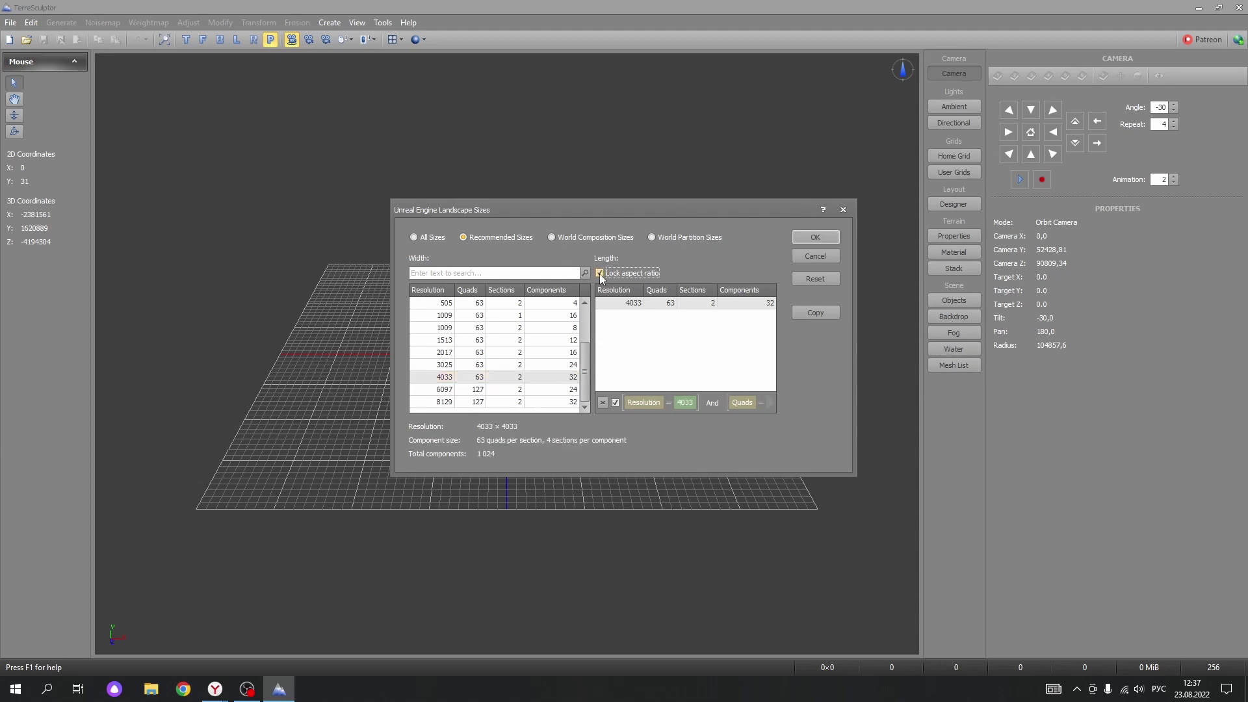
click(614, 303)
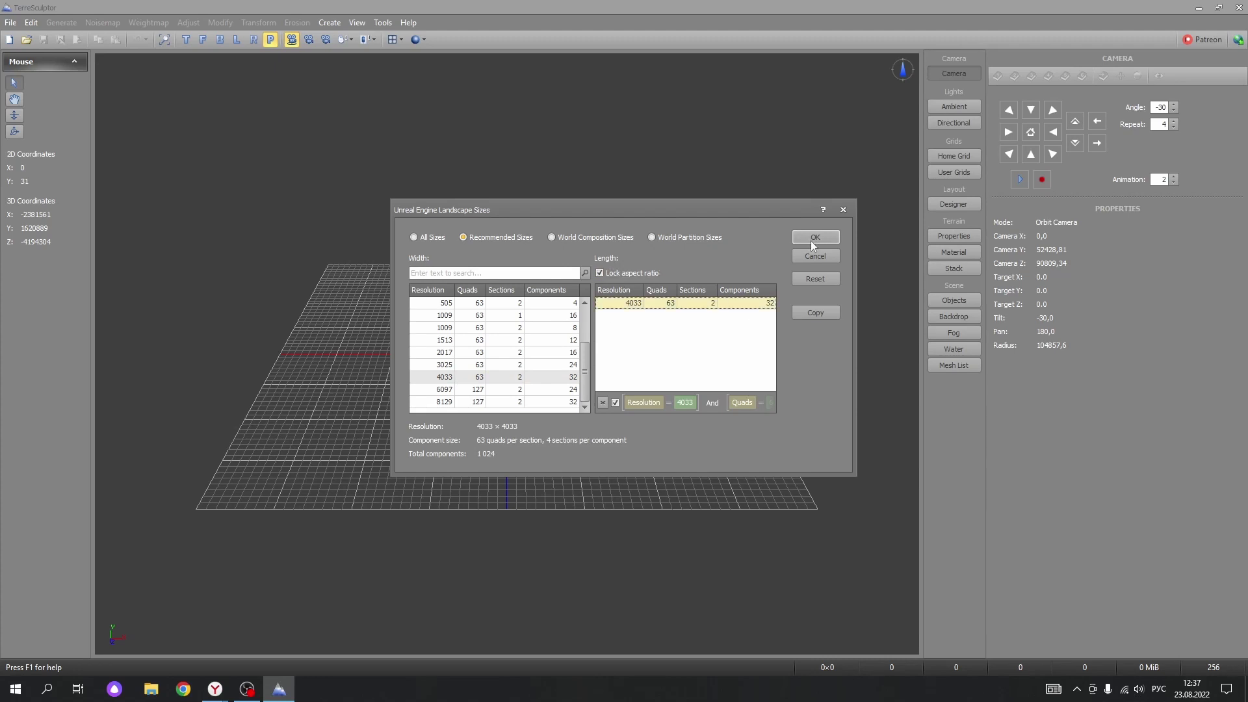
click(814, 237)
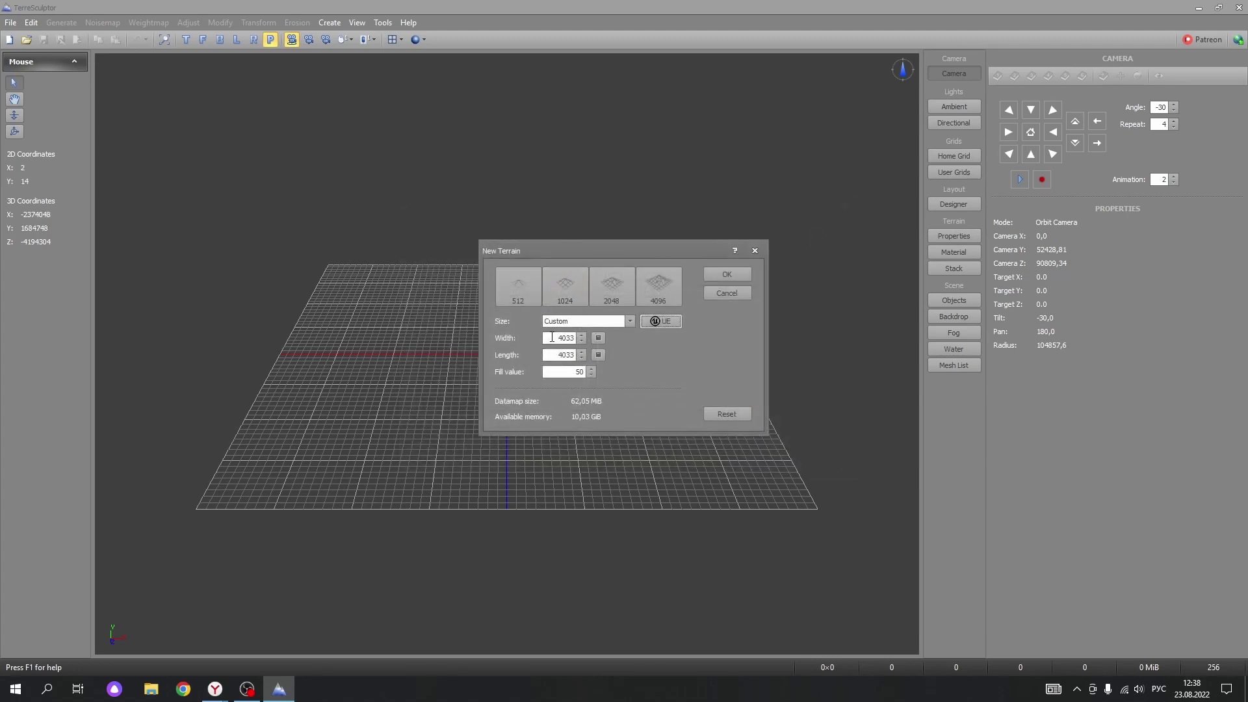
drag(553, 337, 584, 339)
click(727, 274)
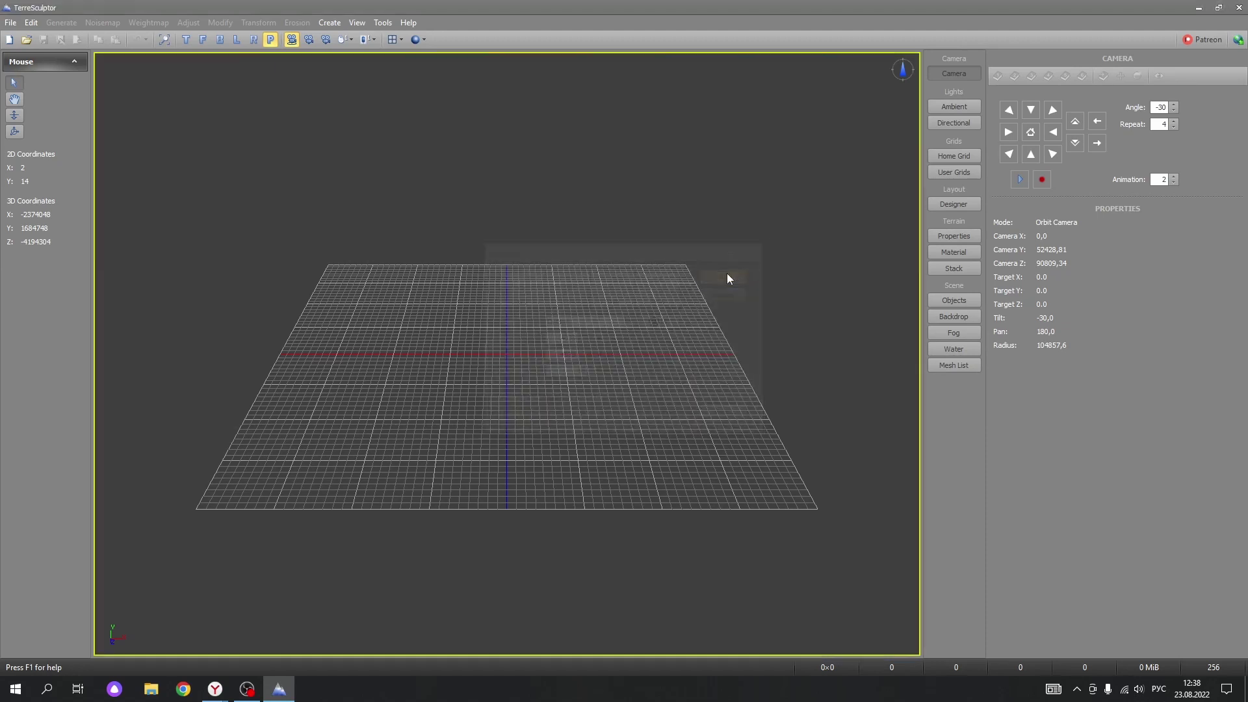
Step: Zoom out and tilt the view over the flat plane, then open the Noisemap menu
scroll(483, 311, down, 3)
scroll(469, 313, down, 3)
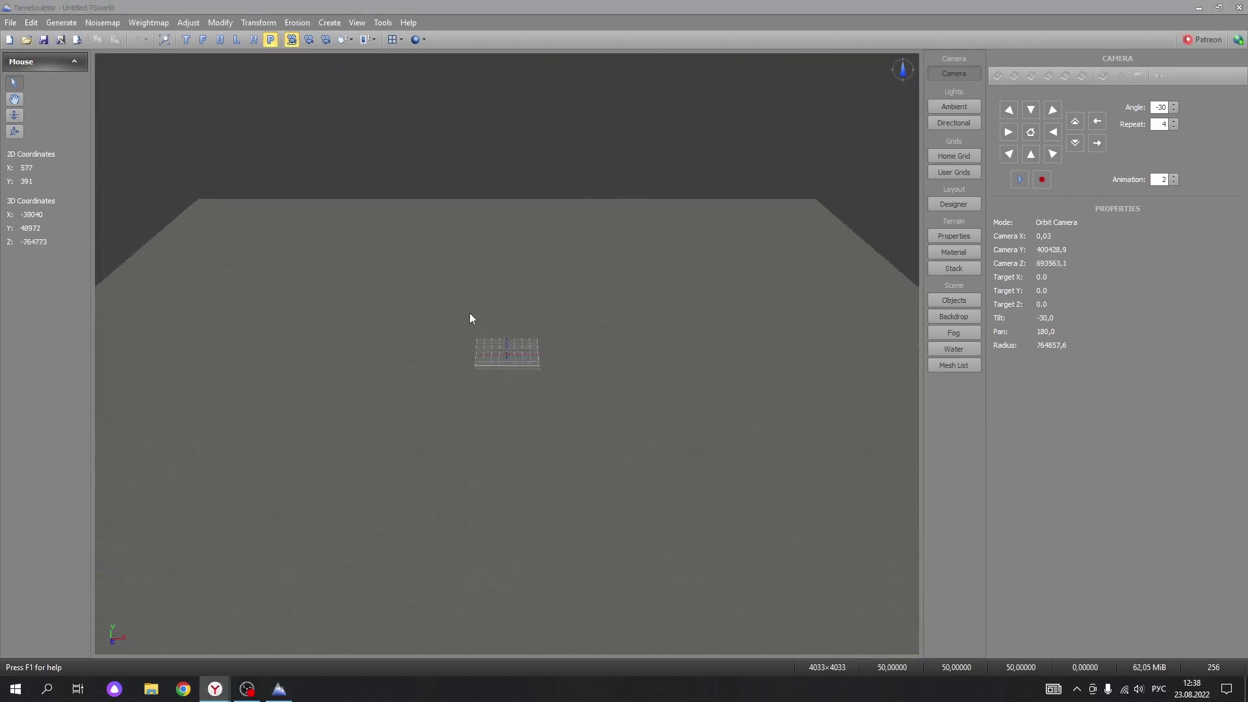
scroll(469, 315, down, 4)
scroll(520, 327, down, 1)
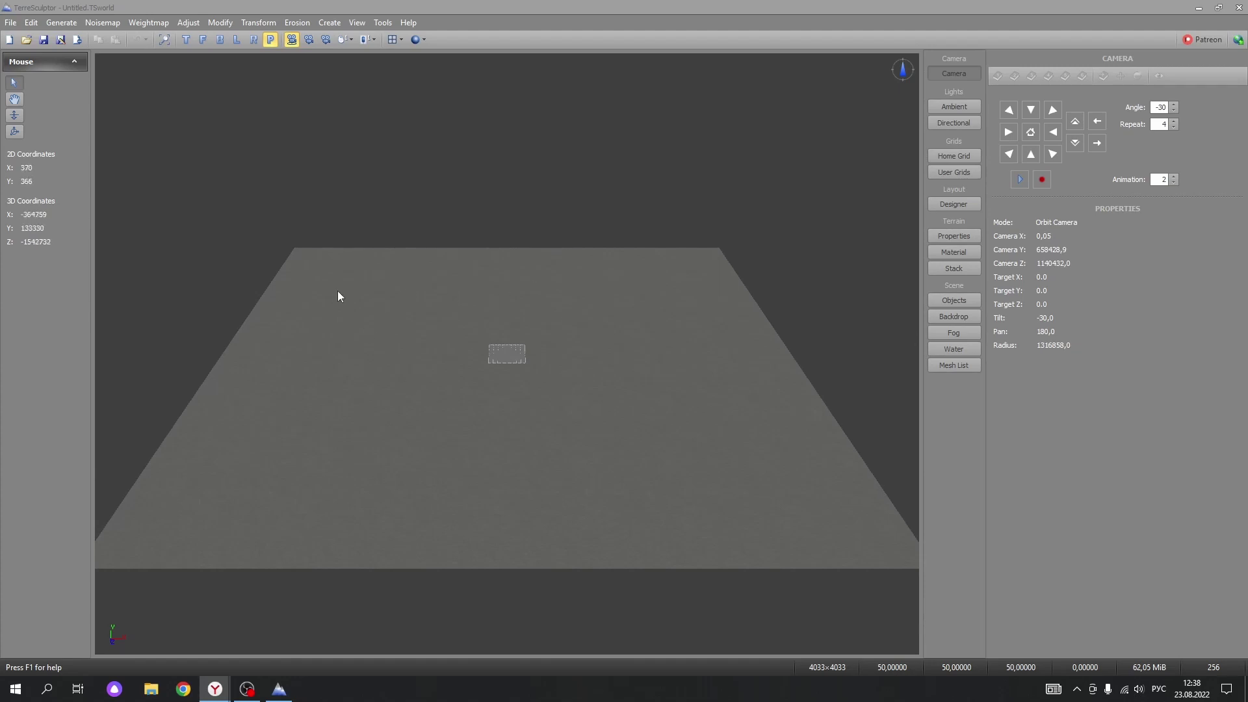
drag(435, 341, 461, 308)
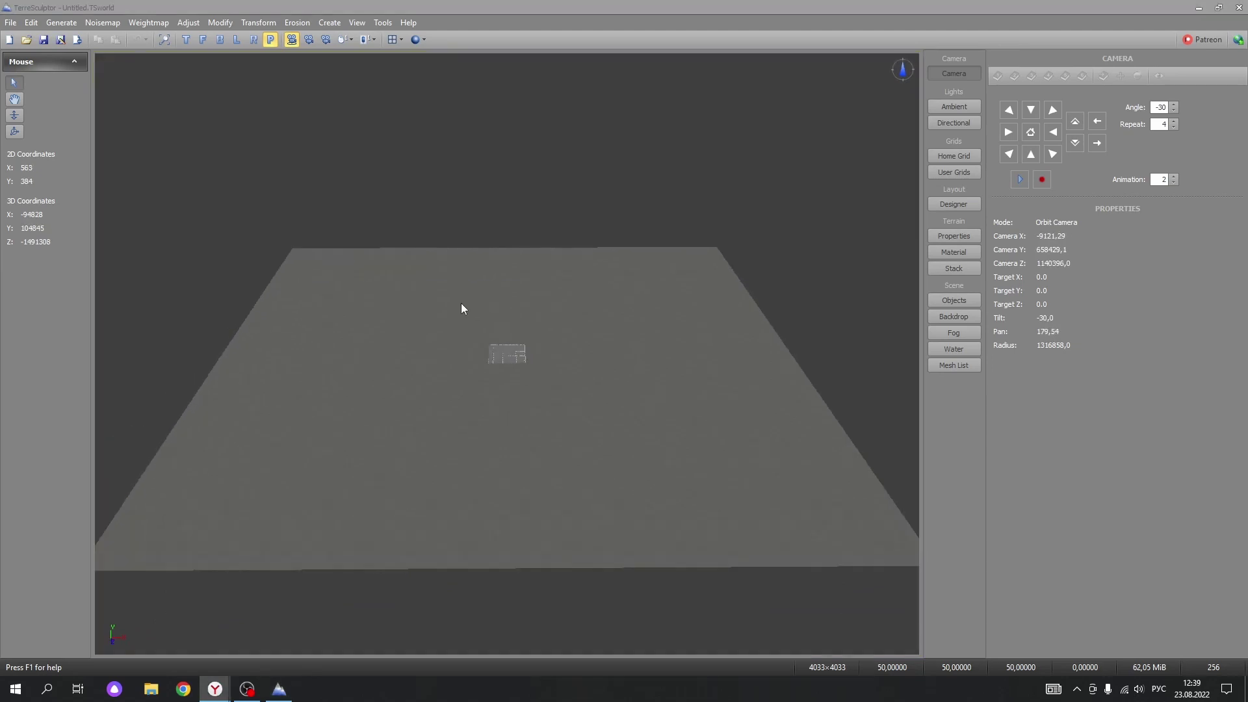
click(95, 23)
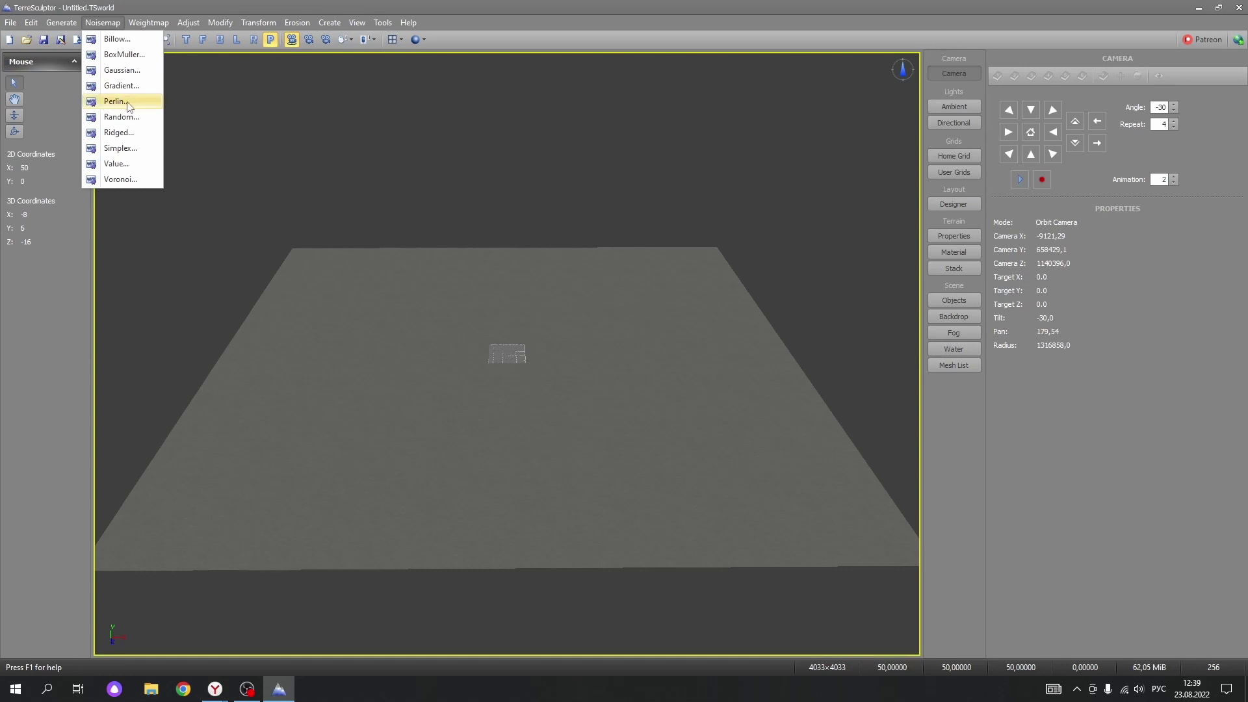
Step: Start a Perlin noisemap from the Lumpy preset with size 2016, layout 180 and detail 9
click(114, 102)
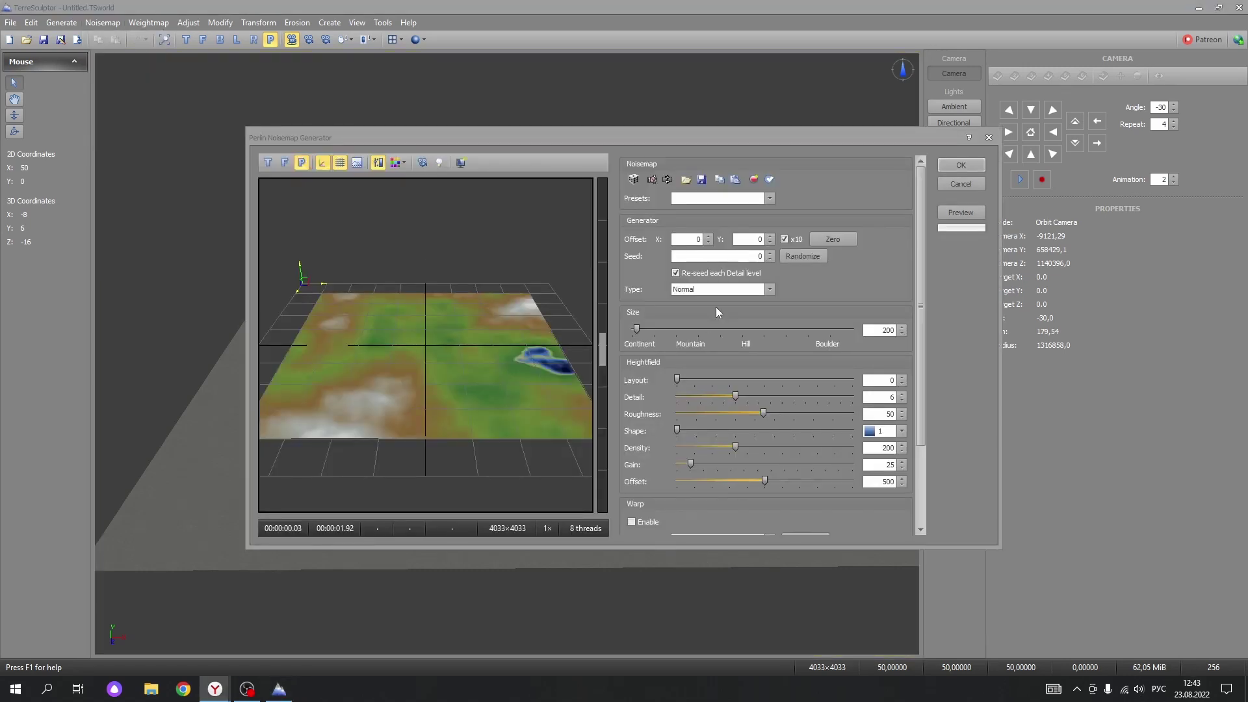
click(739, 200)
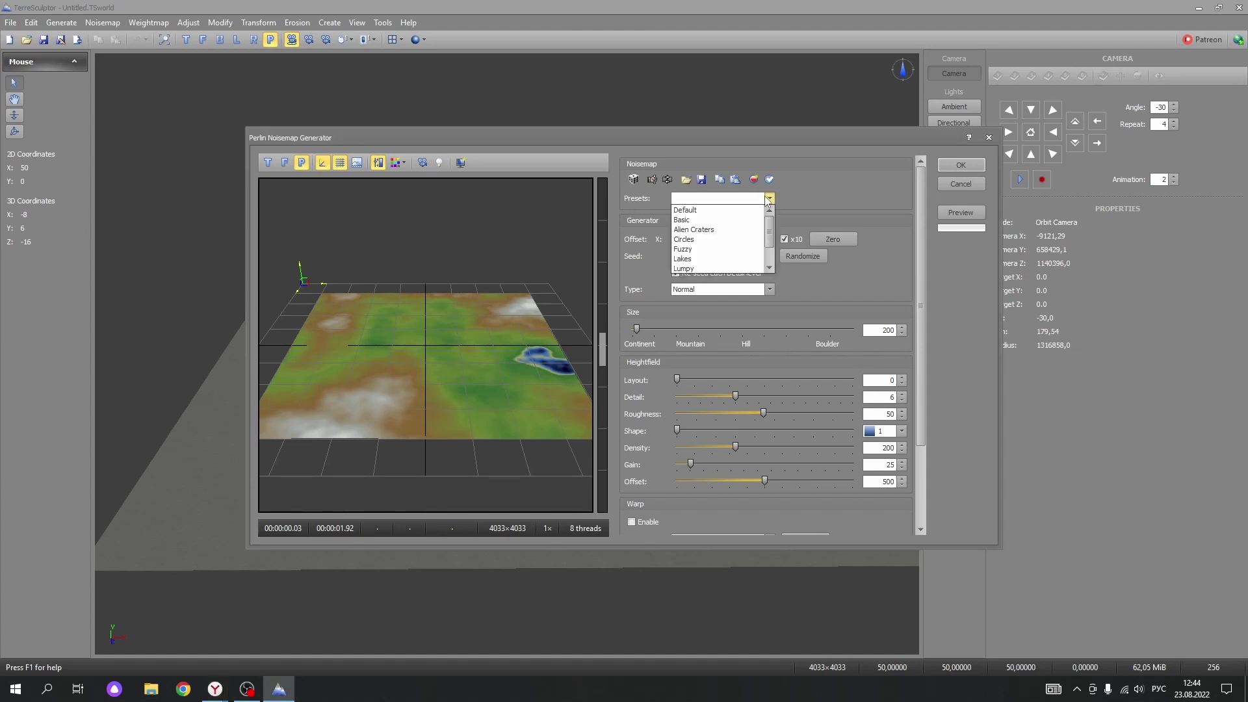
click(691, 269)
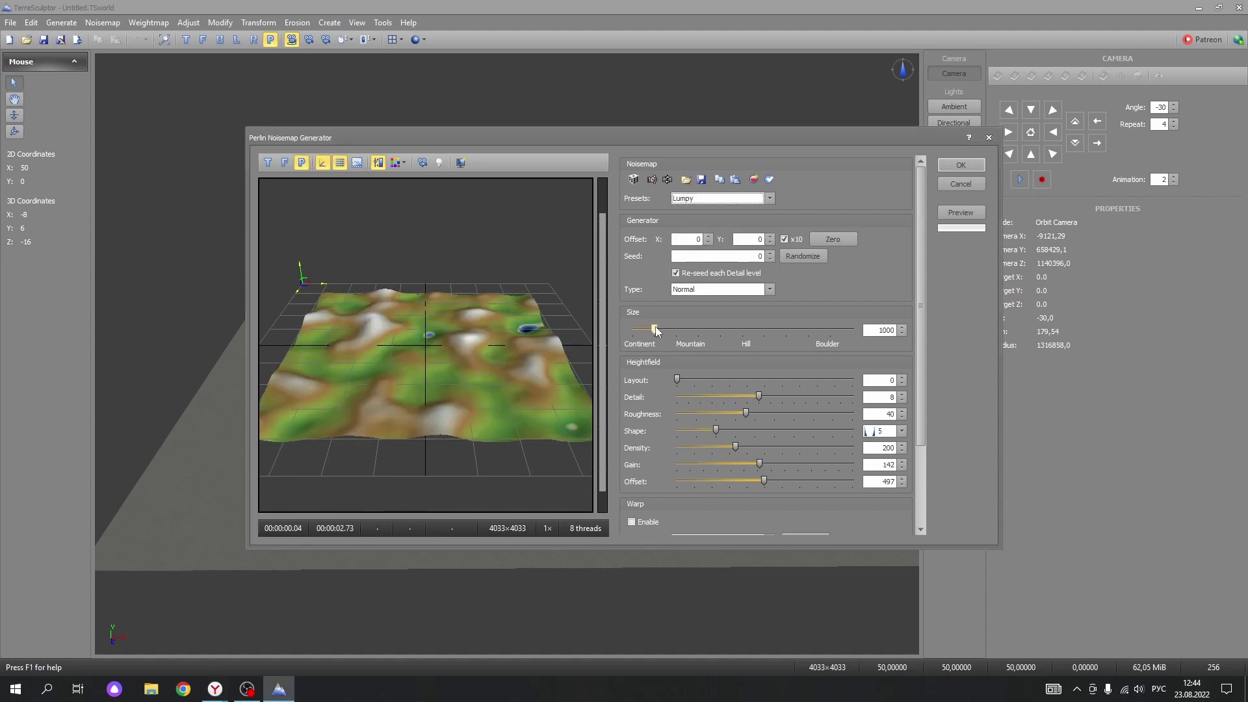
drag(655, 331, 676, 330)
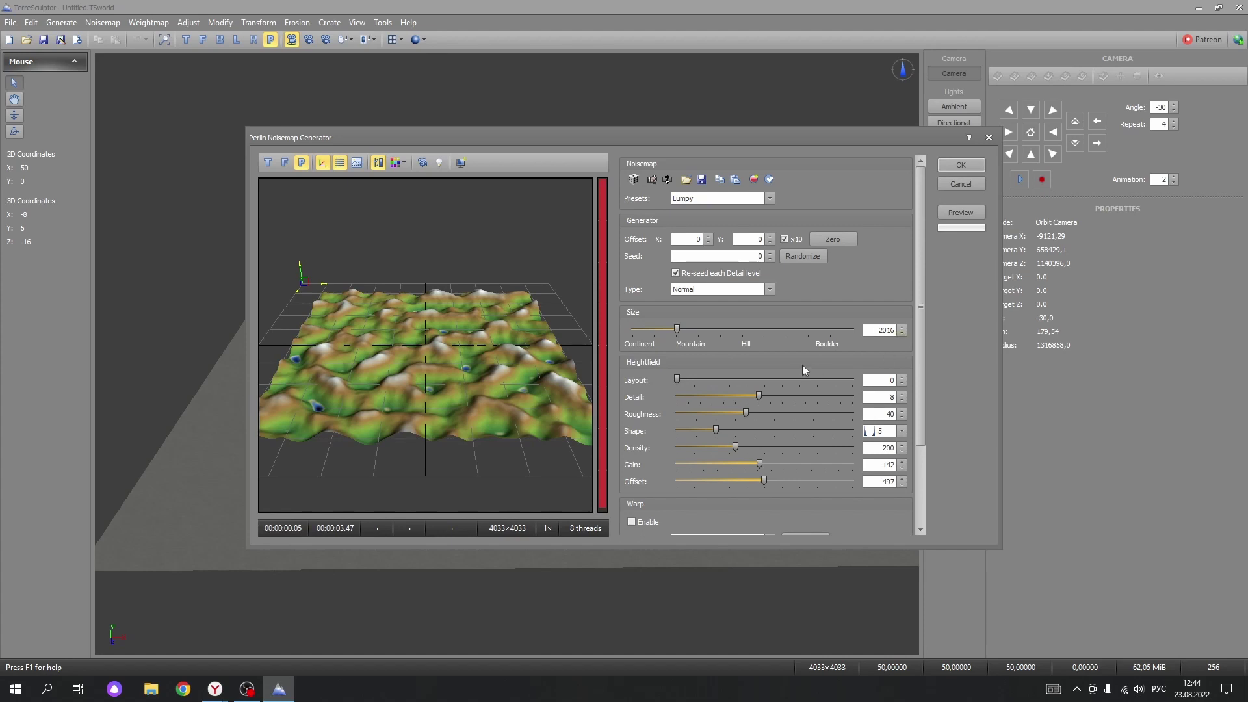
drag(676, 383, 709, 383)
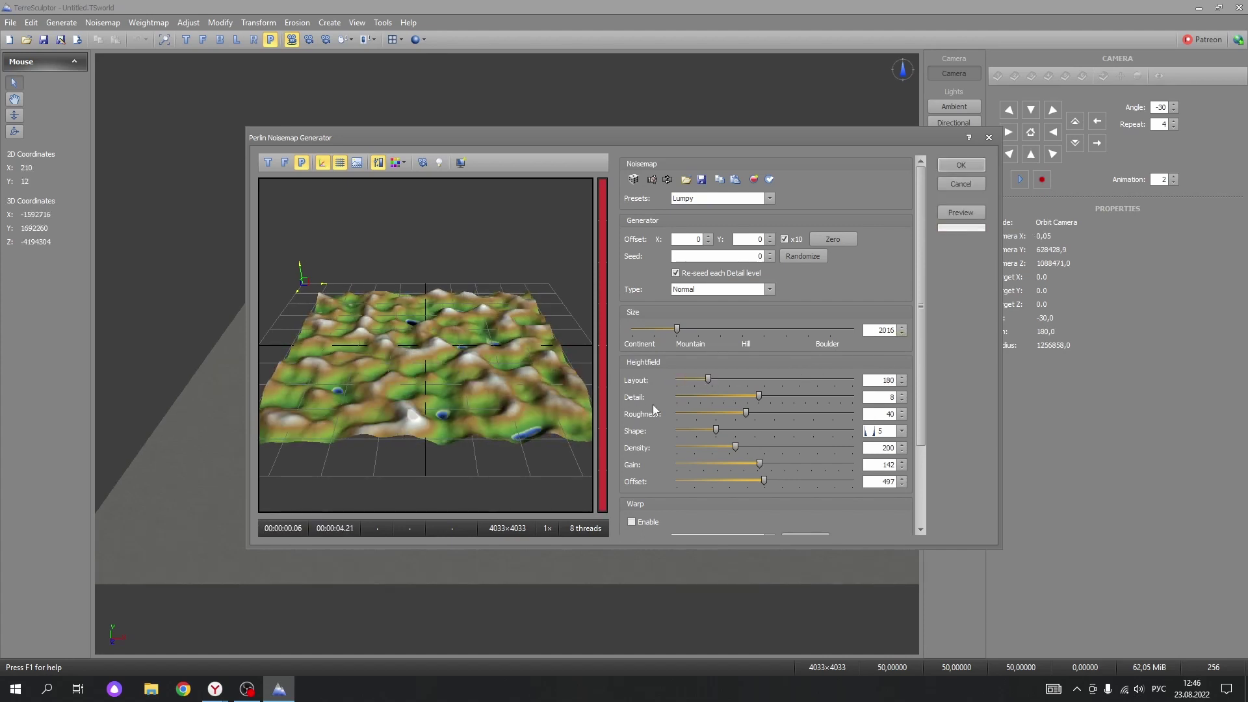
click(902, 394)
Step: Set roughness 34, shape 1, density 211, gain 72 and offset 348, then generate
double_click(888, 414)
text(34)
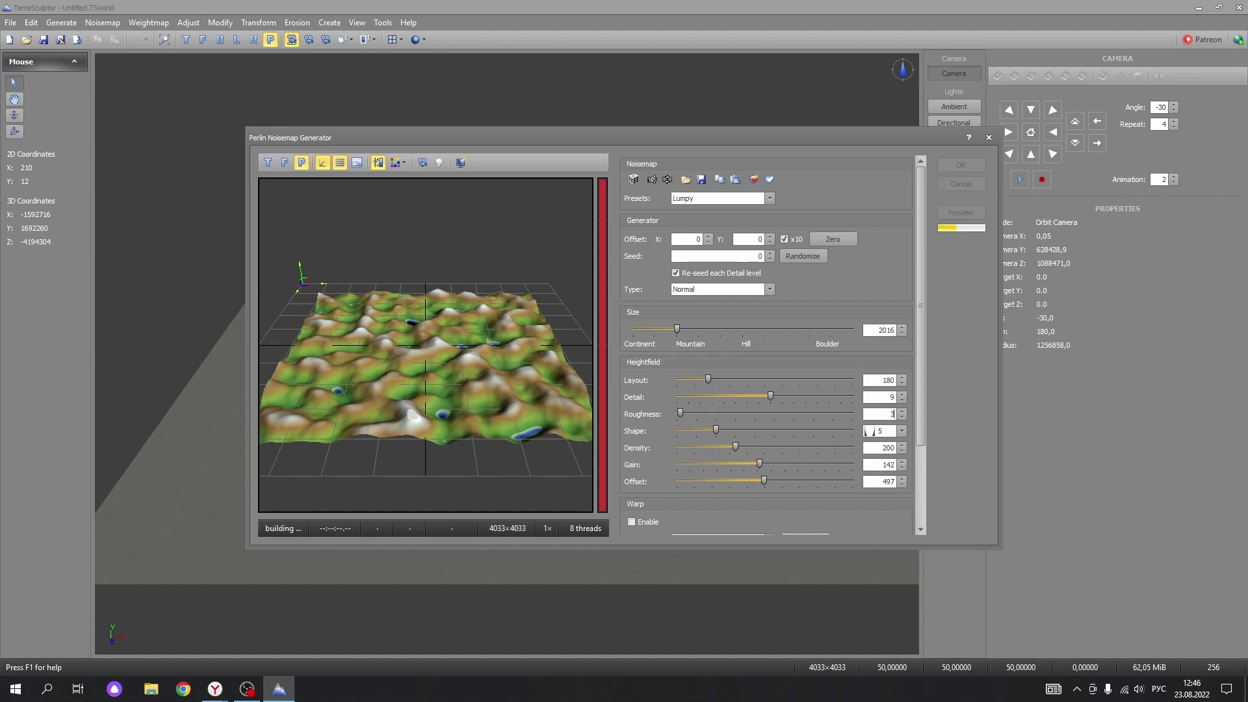
click(884, 431)
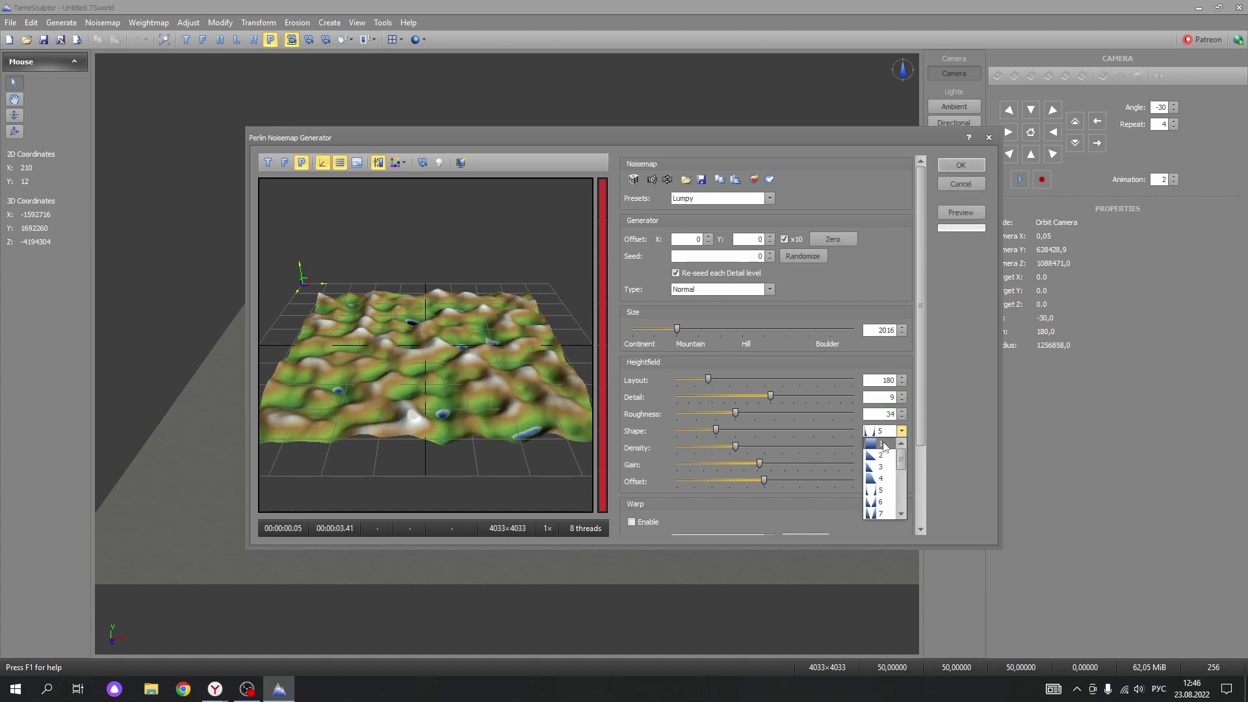
click(885, 445)
double_click(883, 445)
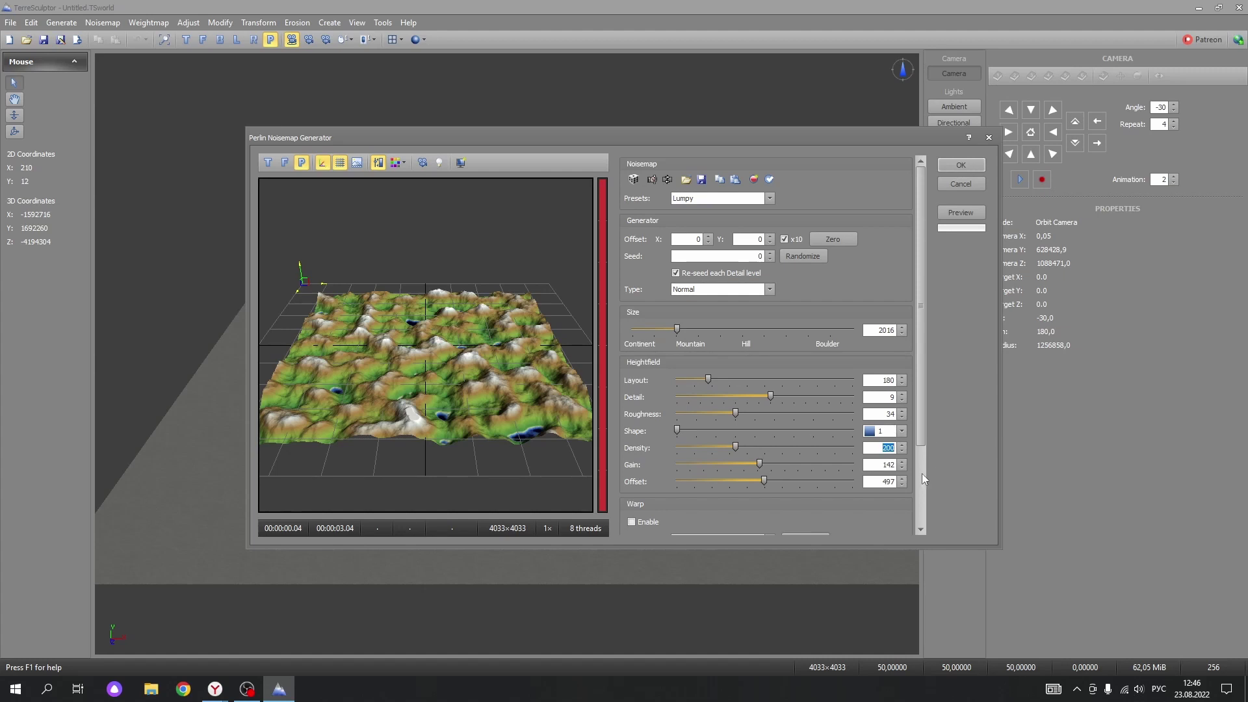
text(211)
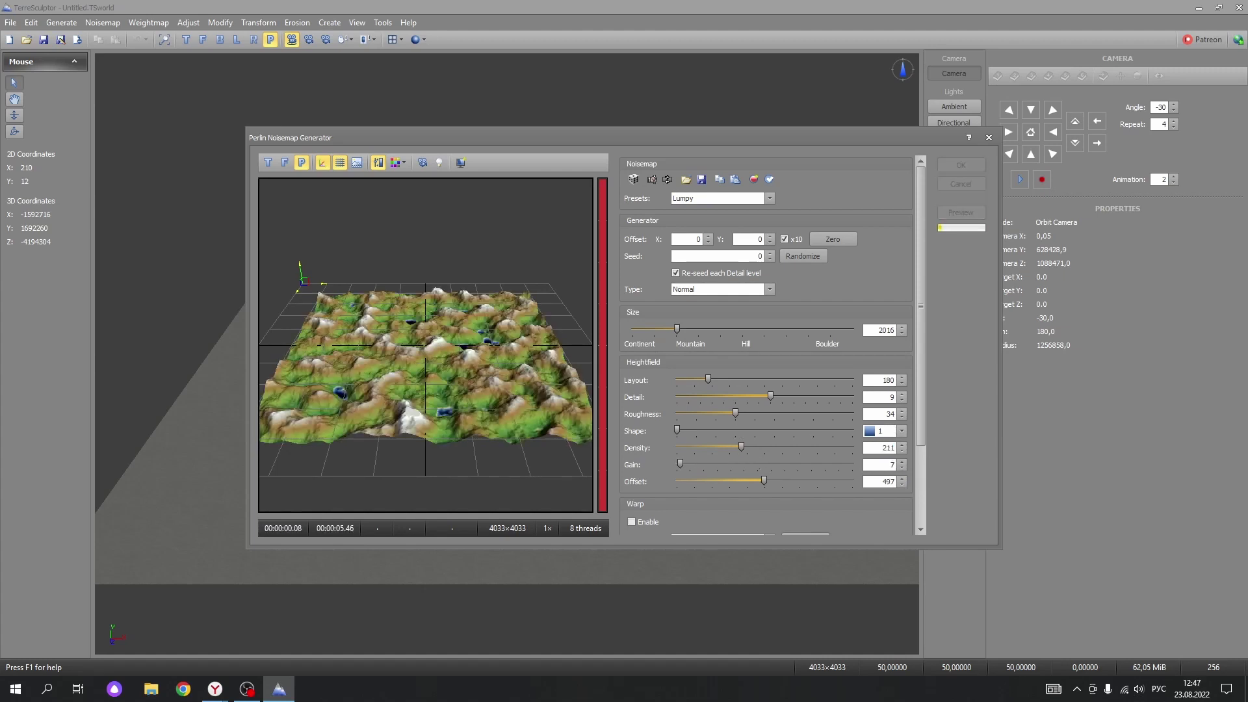
text(72)
key(Tab)
text(348)
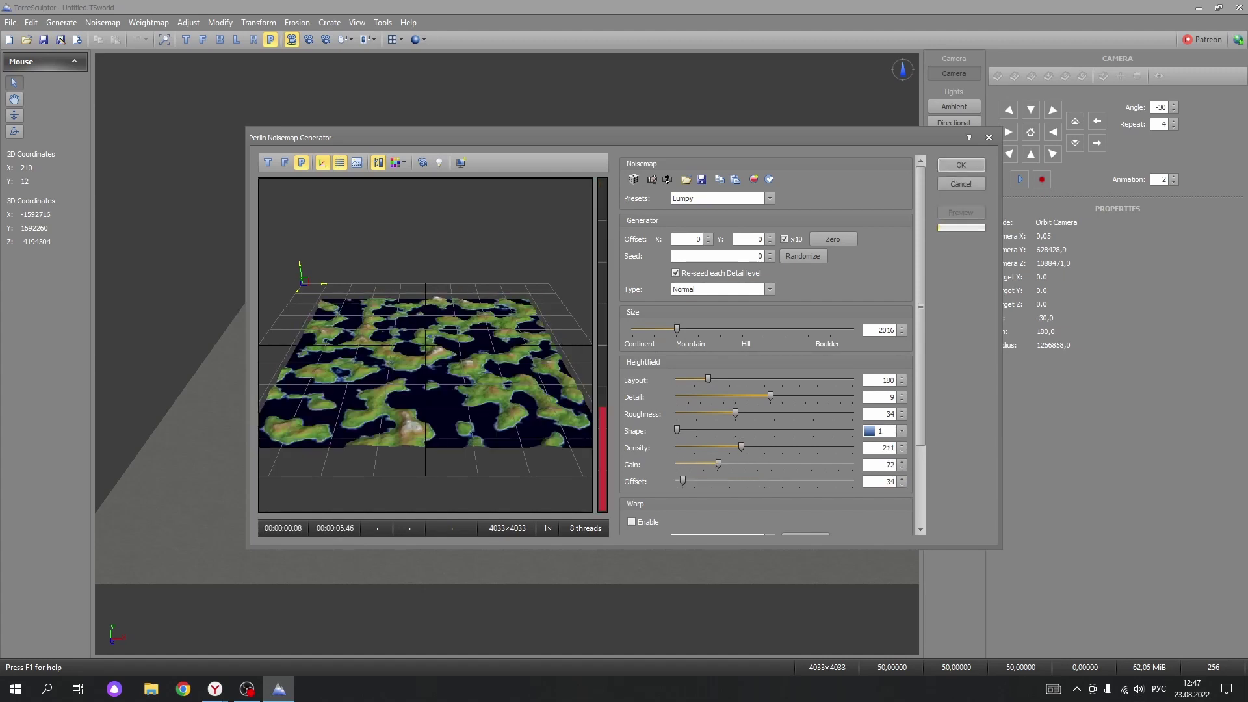
click(960, 164)
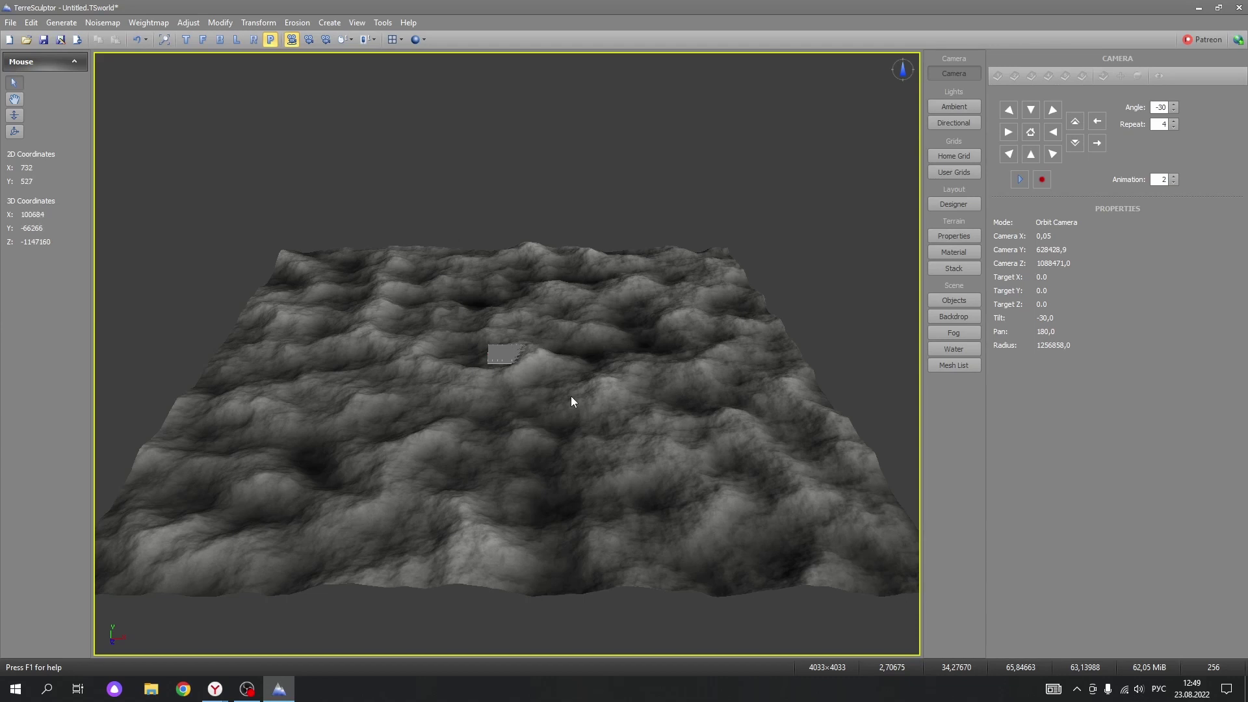
Step: Normalize the terrain heights to the full 0–100 range
click(220, 22)
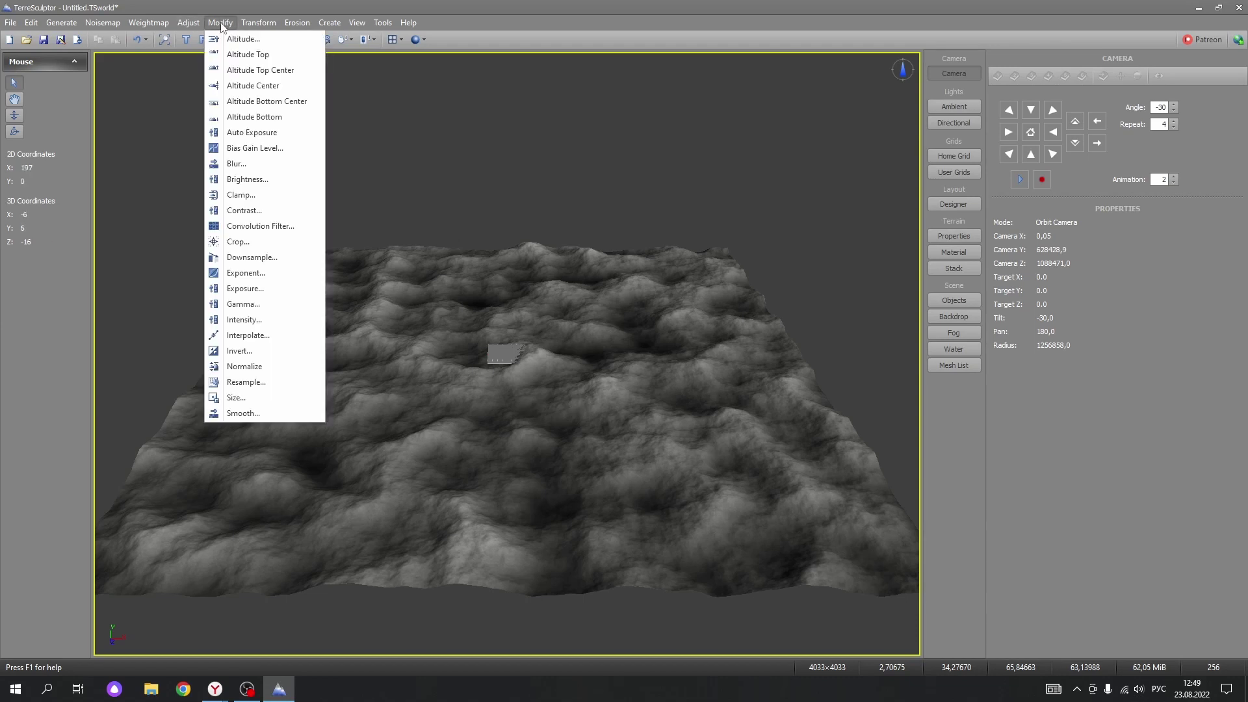
click(260, 368)
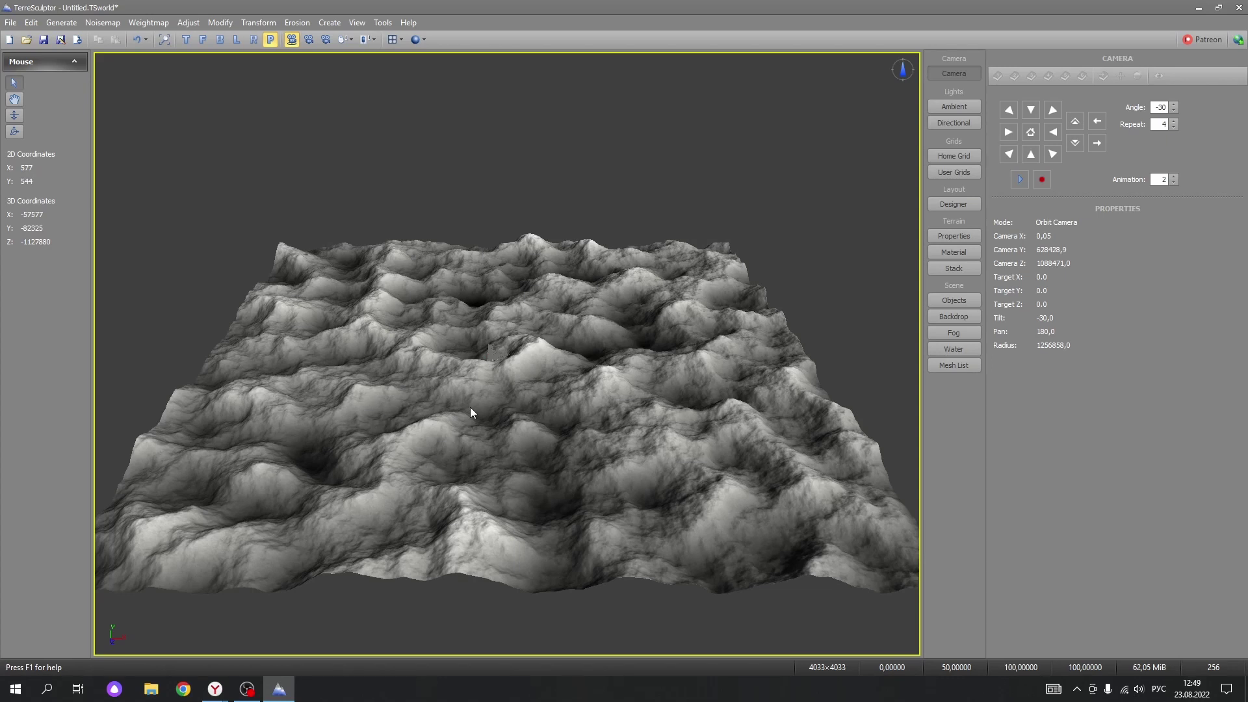
Step: Switch the terrain material from Earth to the Arctic colorset
click(963, 258)
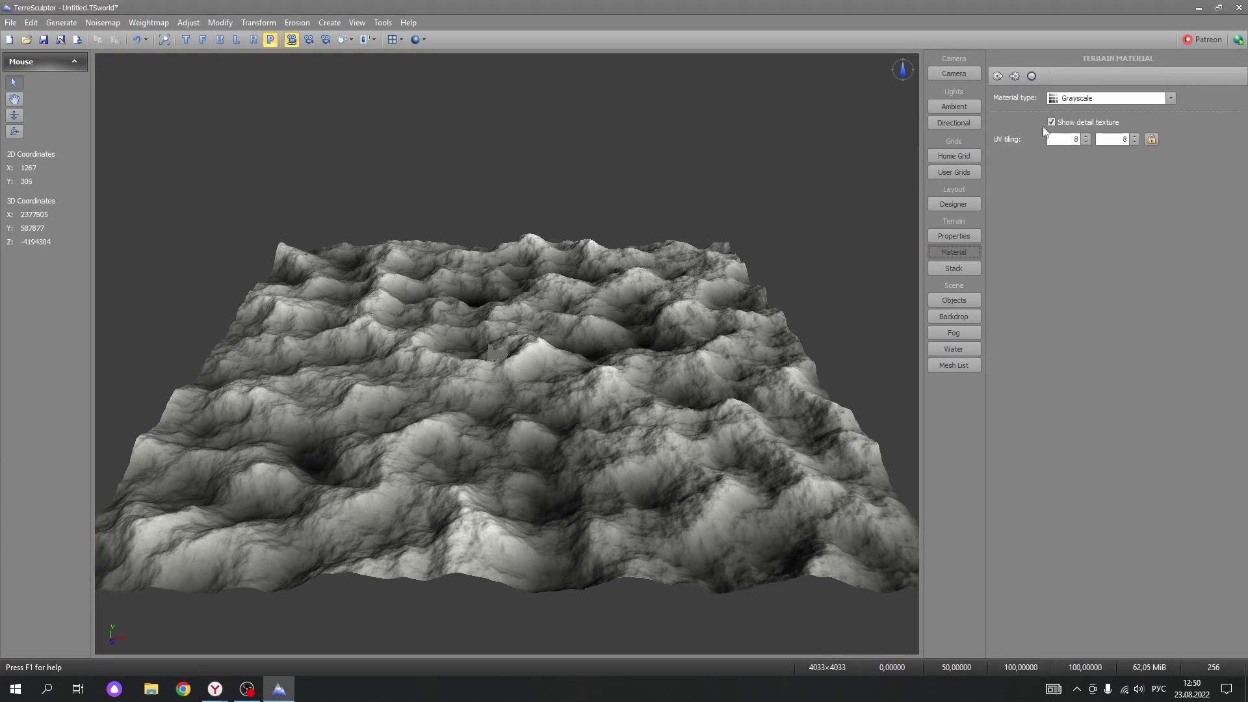
click(1097, 98)
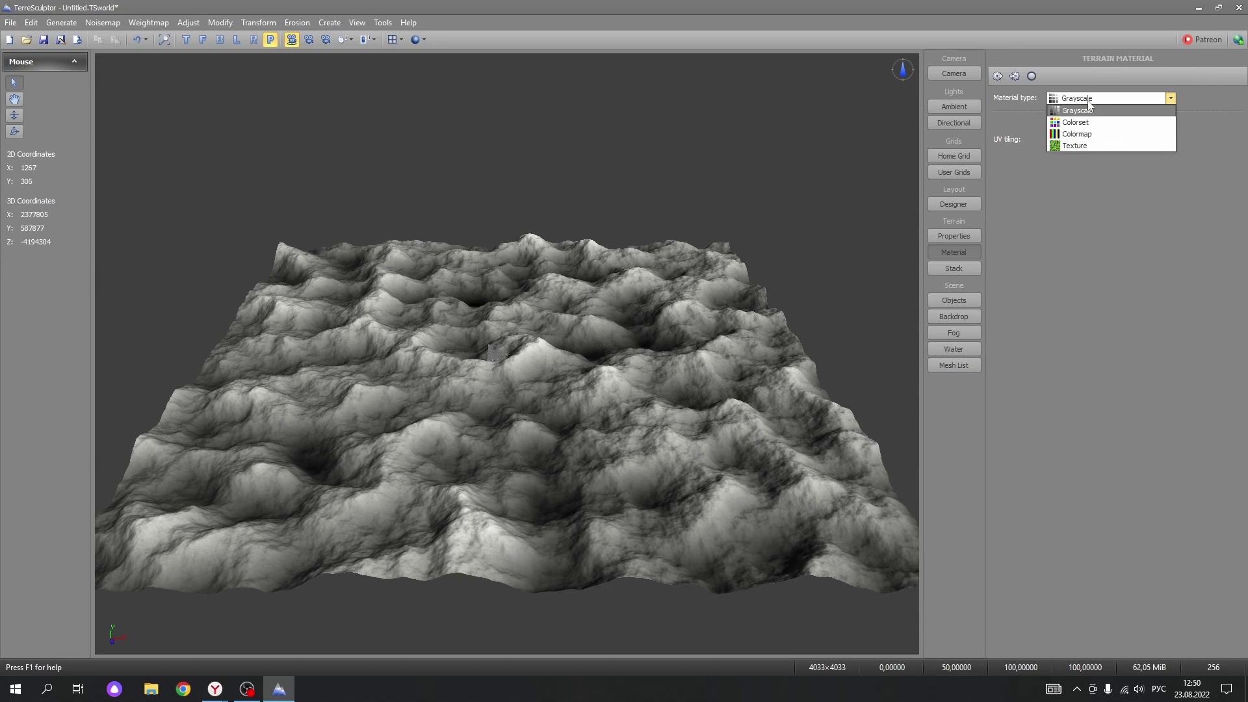
click(1082, 123)
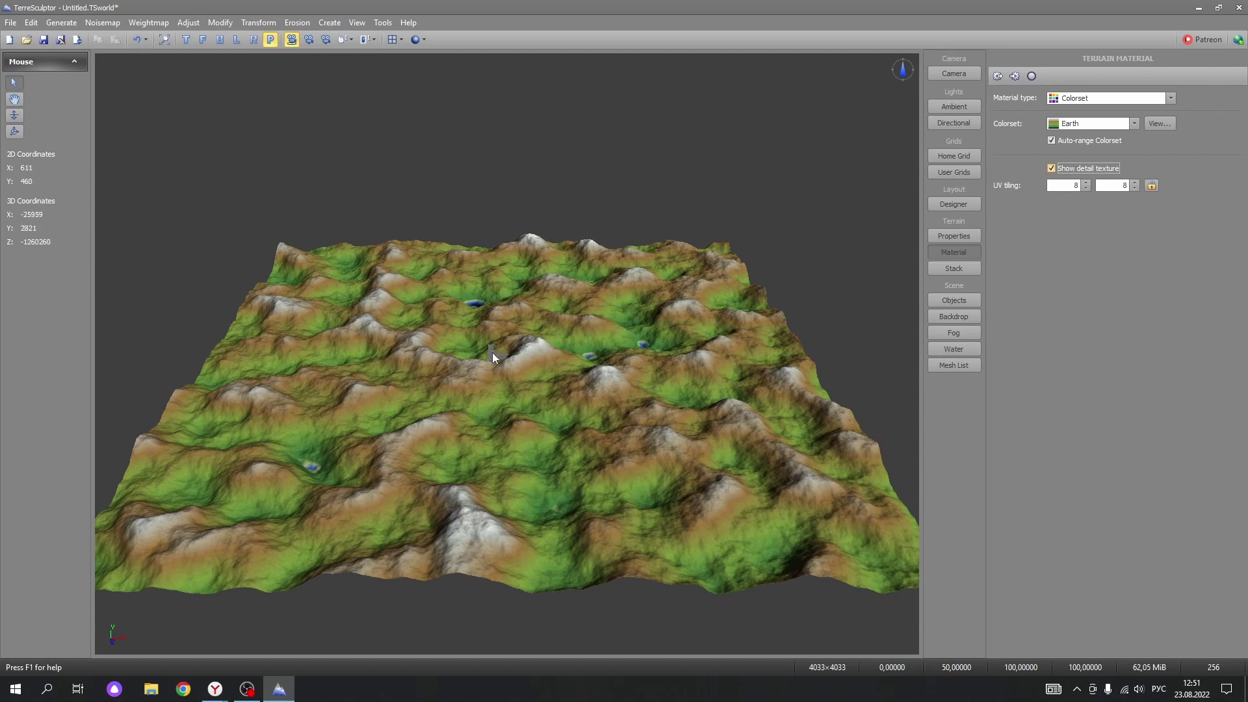
key(alt+Tab)
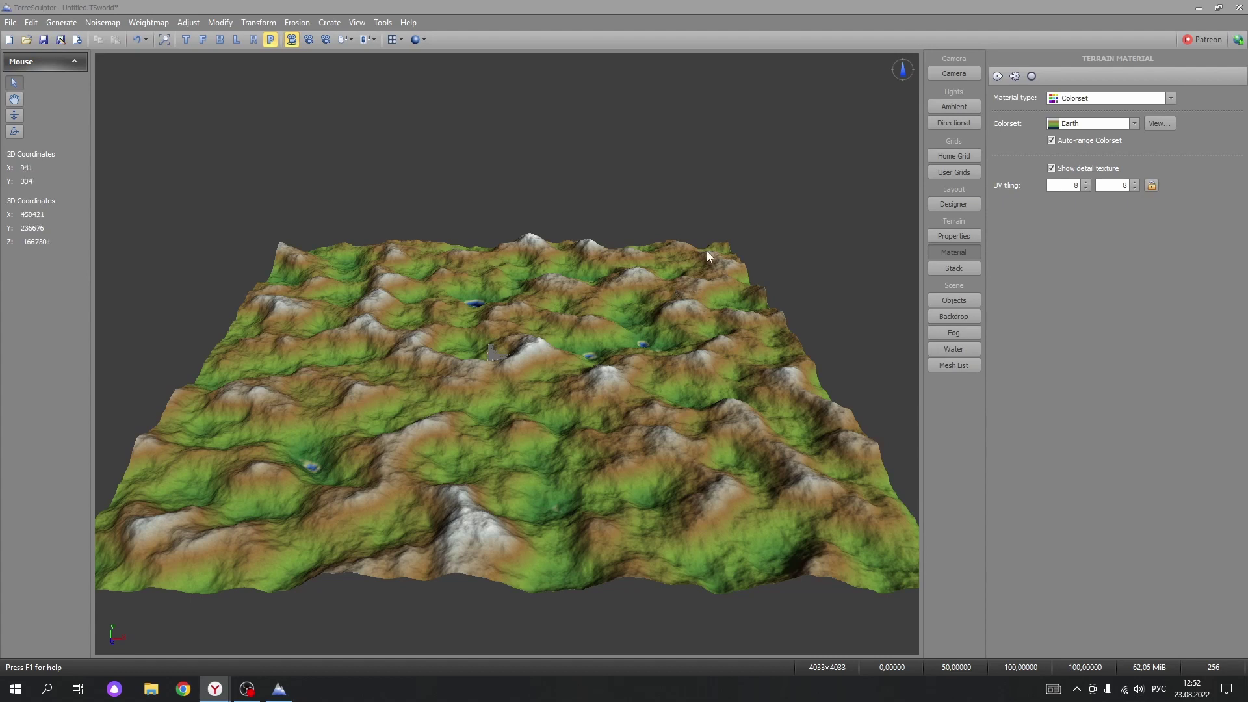
click(1164, 101)
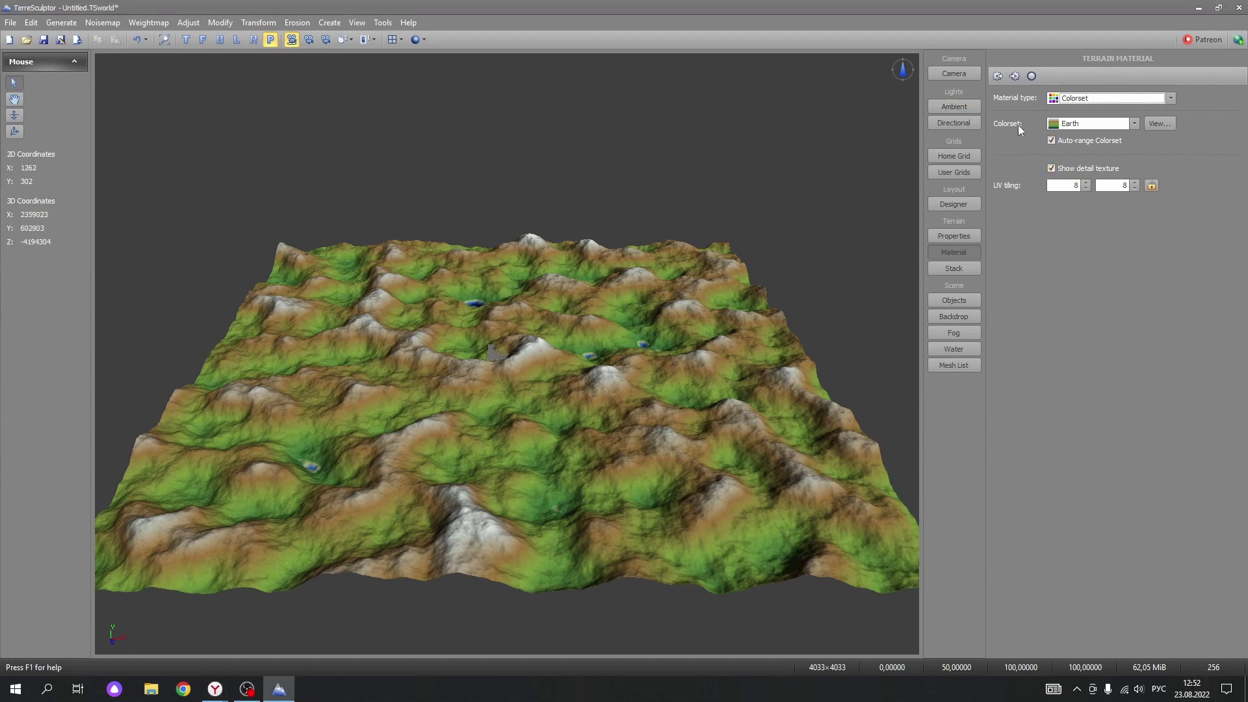
click(1082, 124)
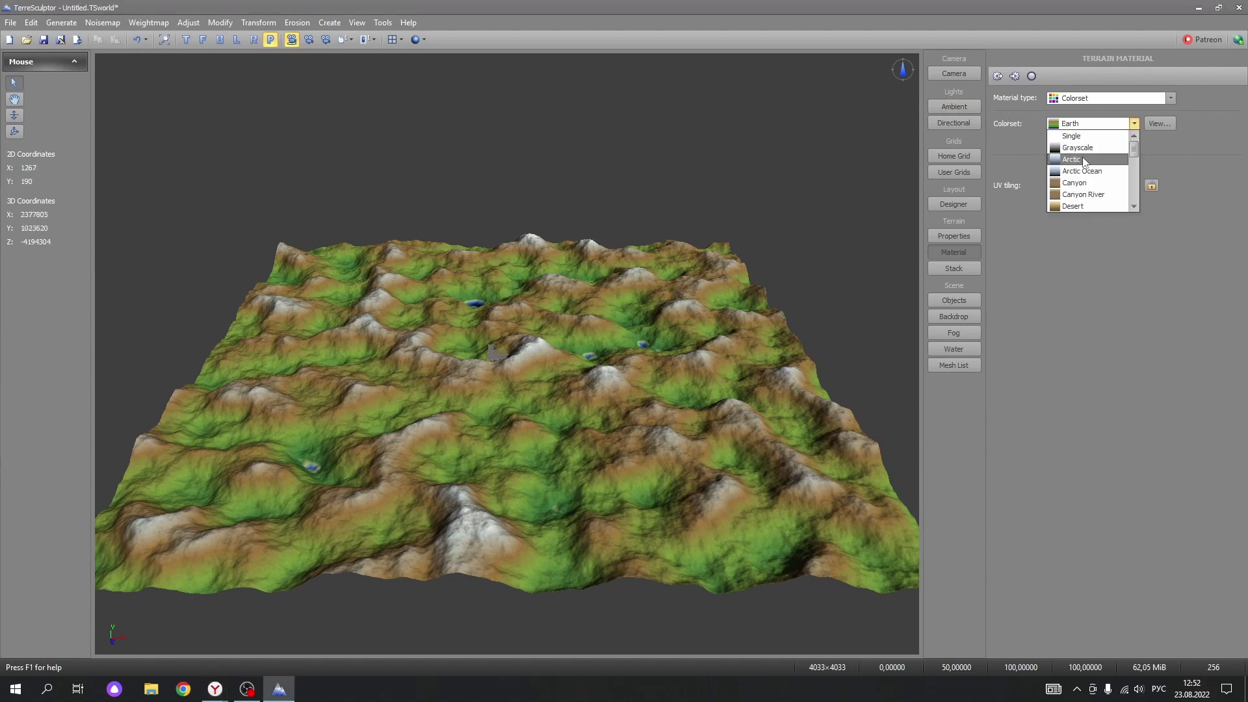
click(1079, 159)
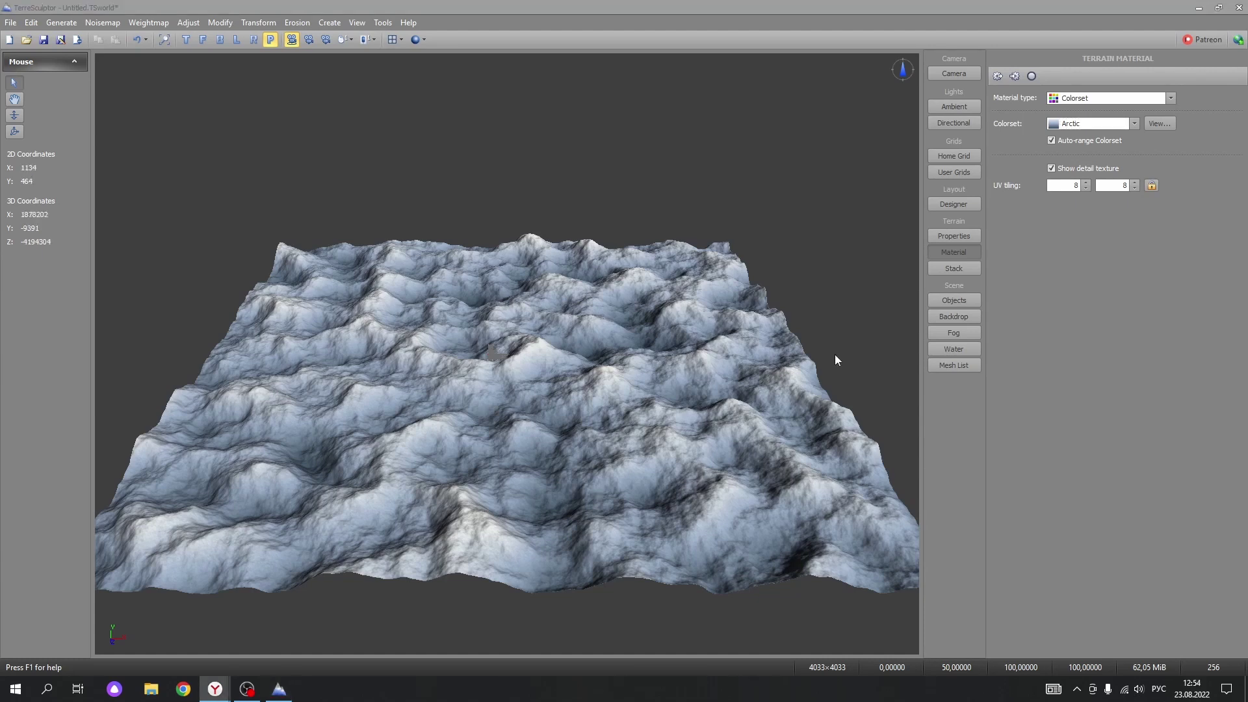
Step: Enable the pale blue backdrop in the Scene Objects settings
click(952, 301)
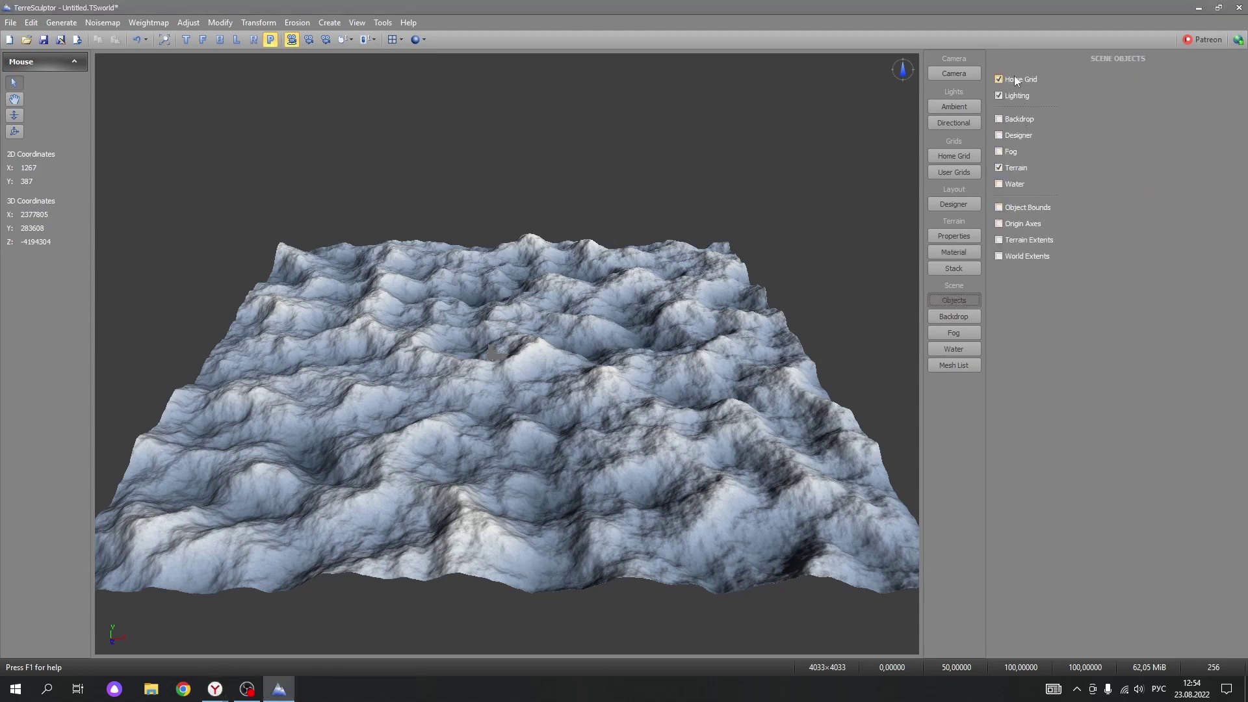
click(1009, 121)
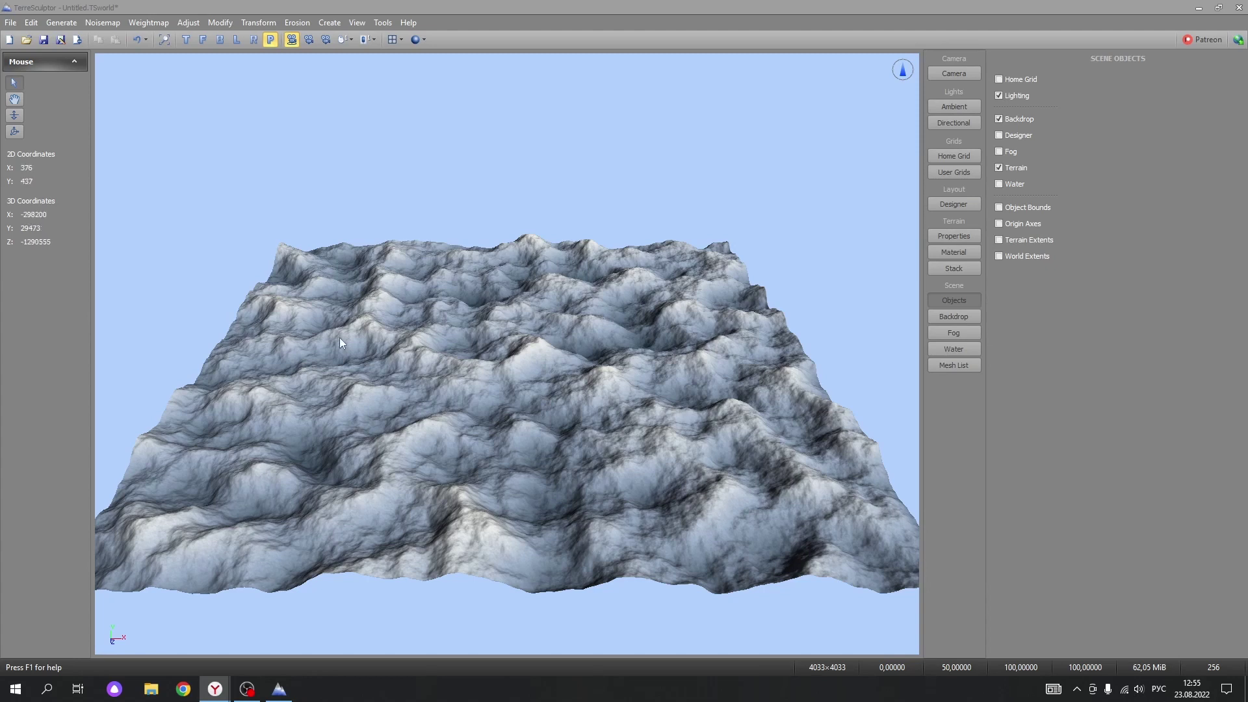
Step: Flatten the terrain edges with edge width 256 and feather width 100
click(258, 22)
click(306, 186)
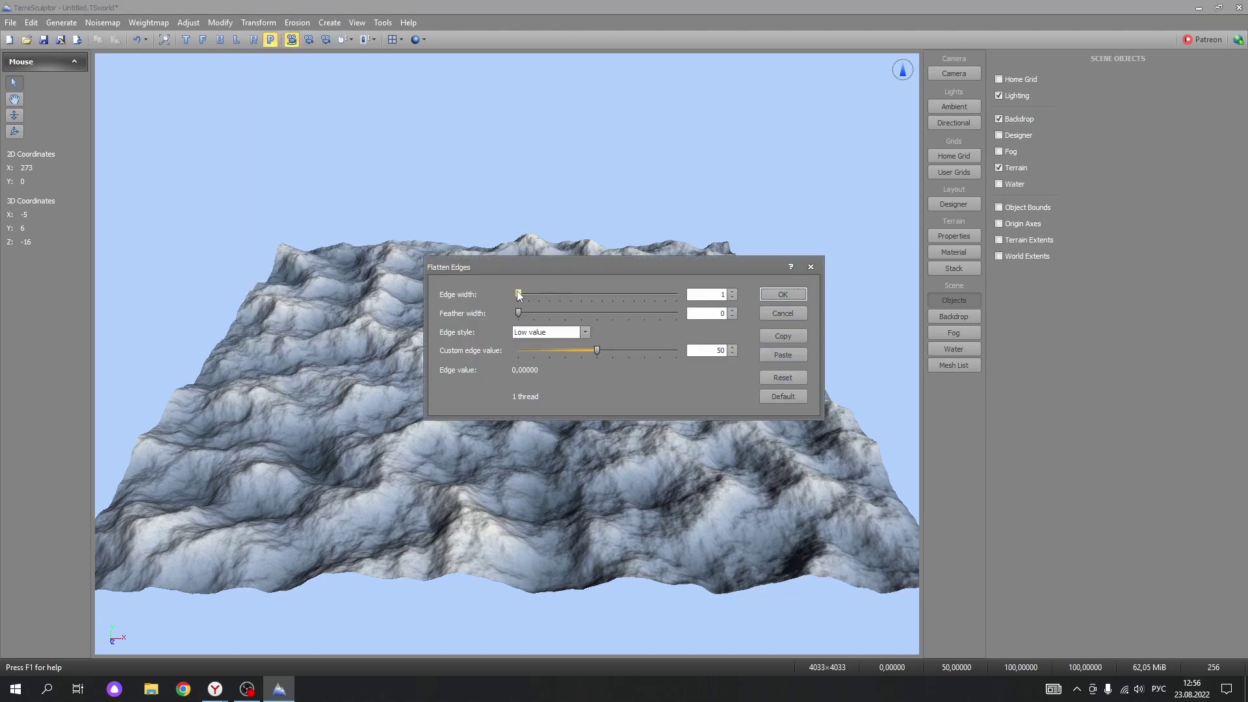
scroll(517, 293, down, 10)
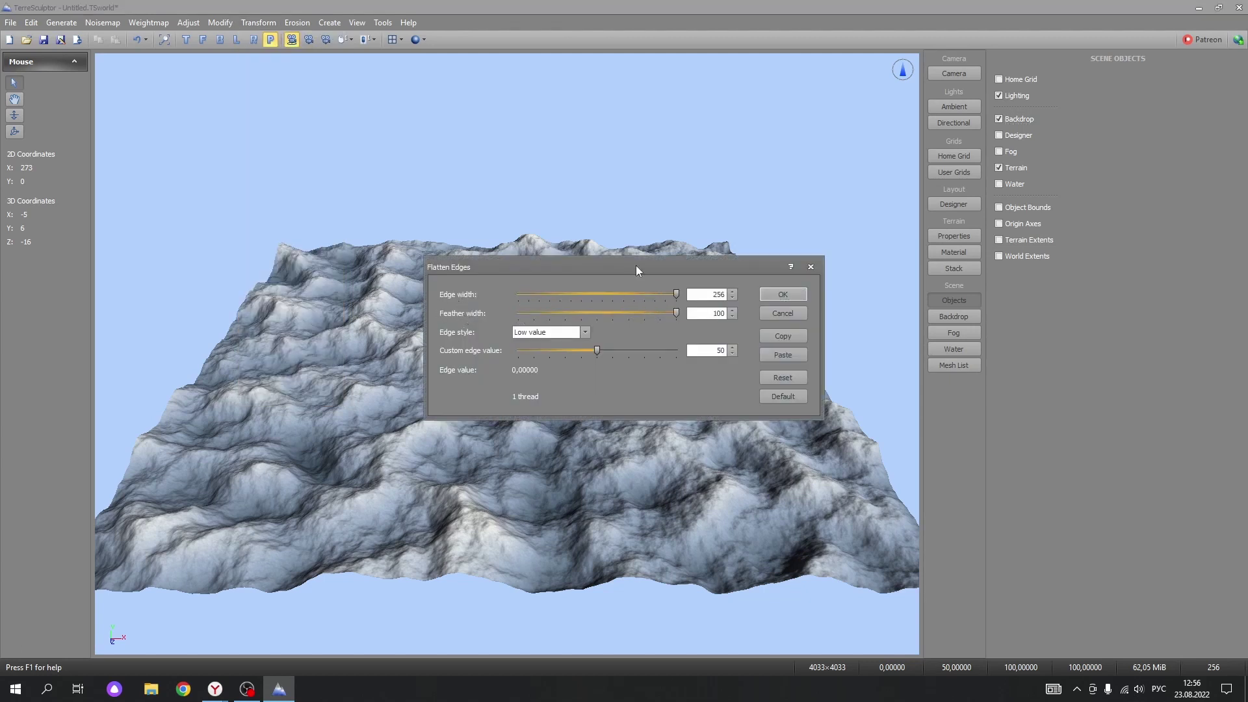
click(783, 295)
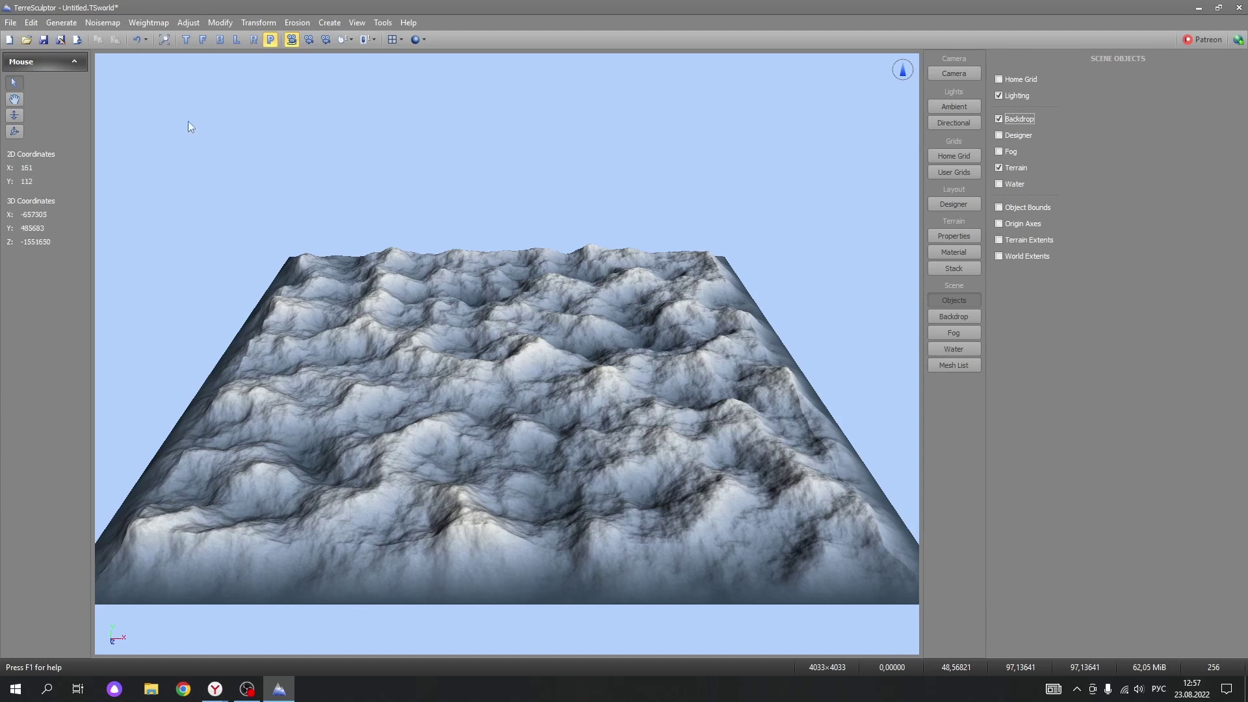
Step: Save the project under the new name 'Arctic'
click(11, 23)
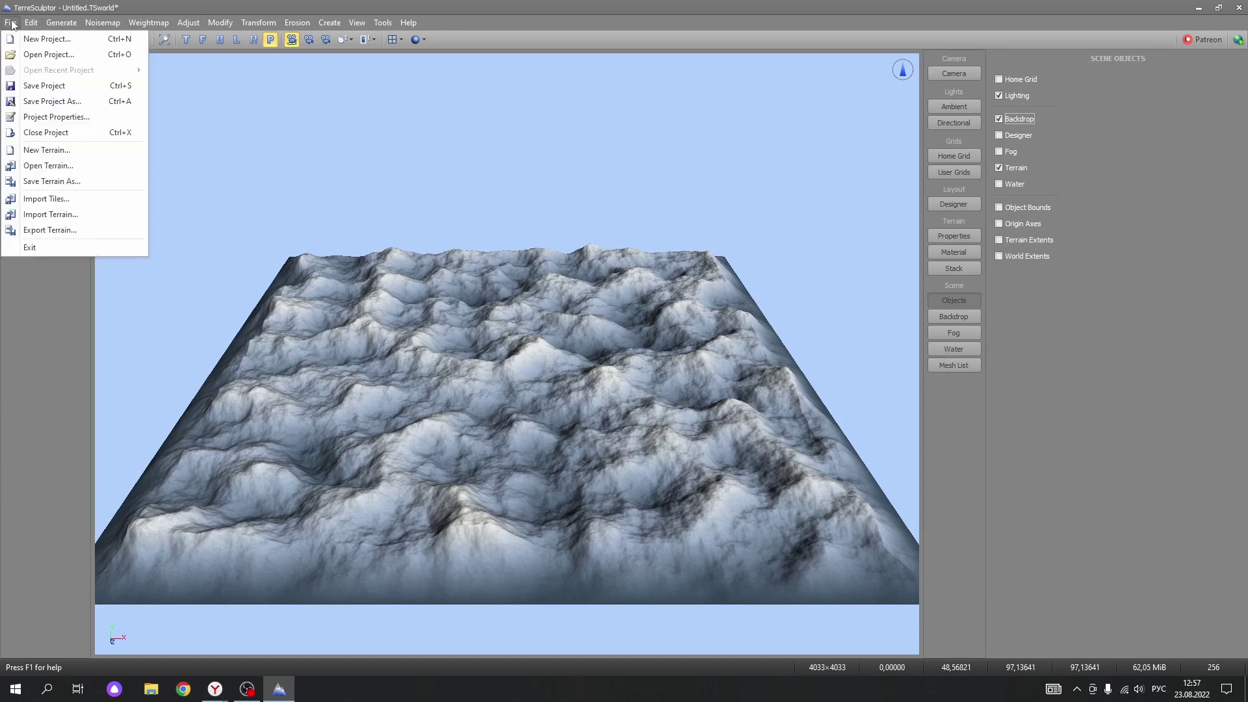
click(44, 85)
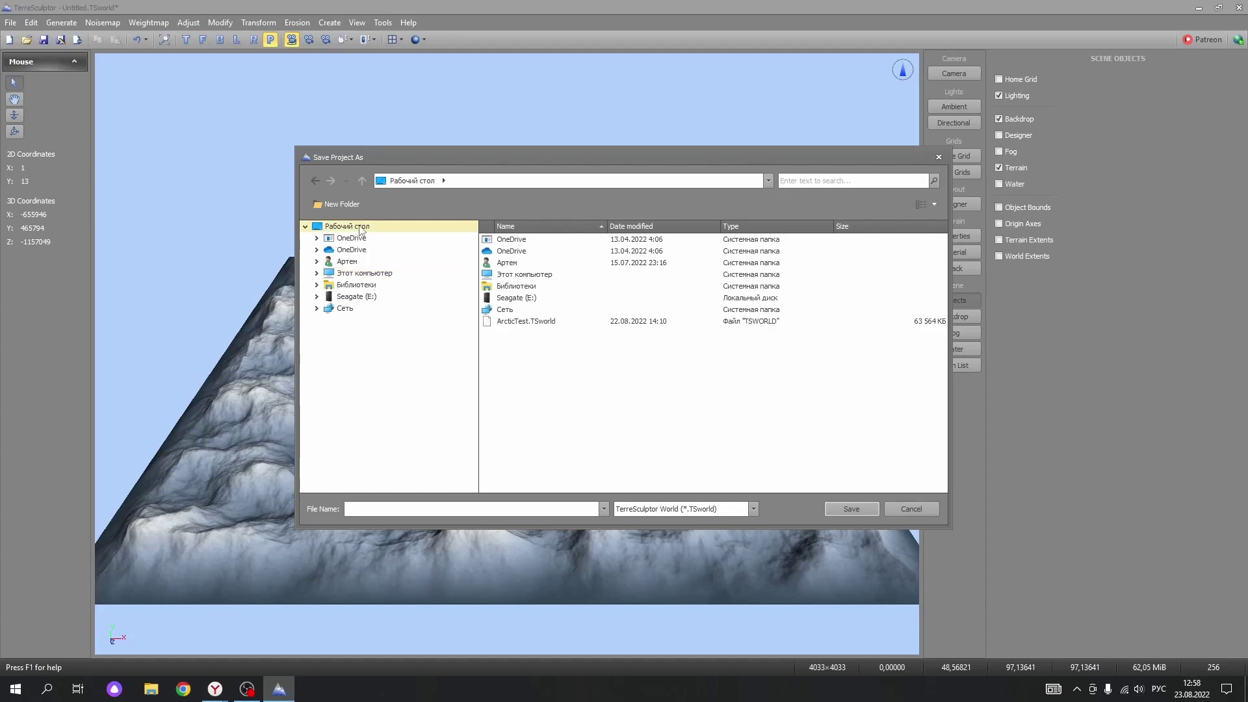
text(Arctic)
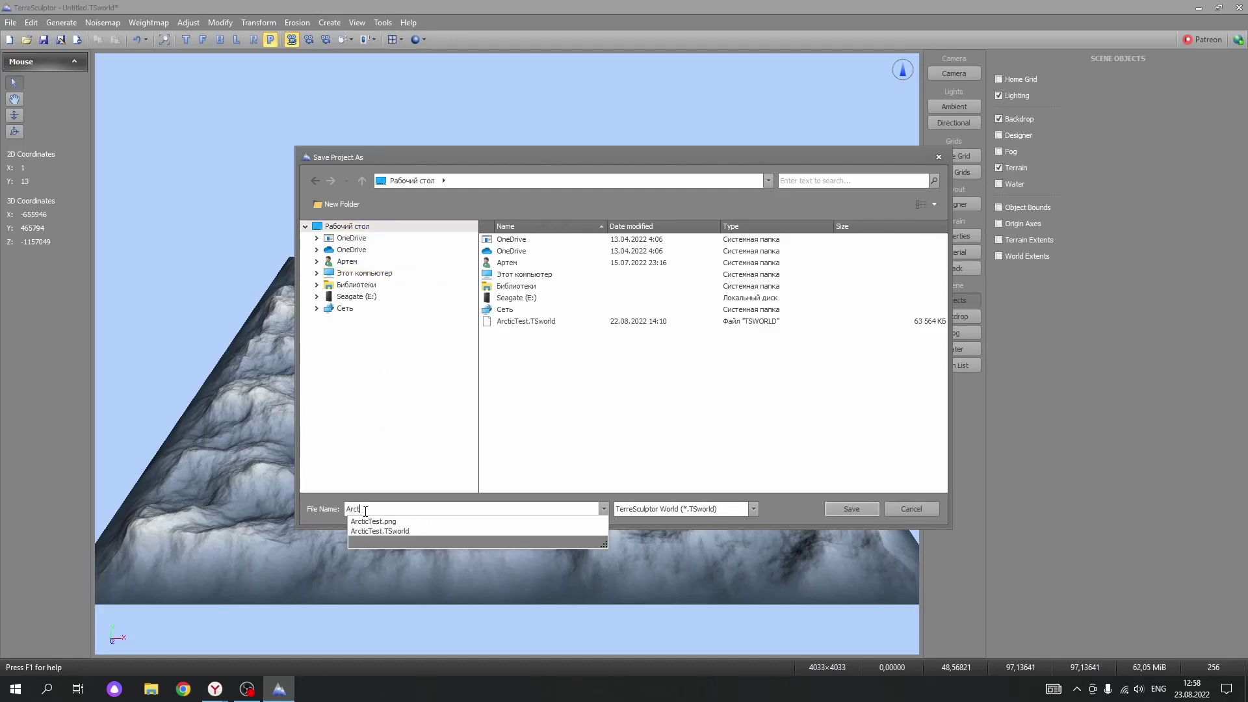
click(851, 509)
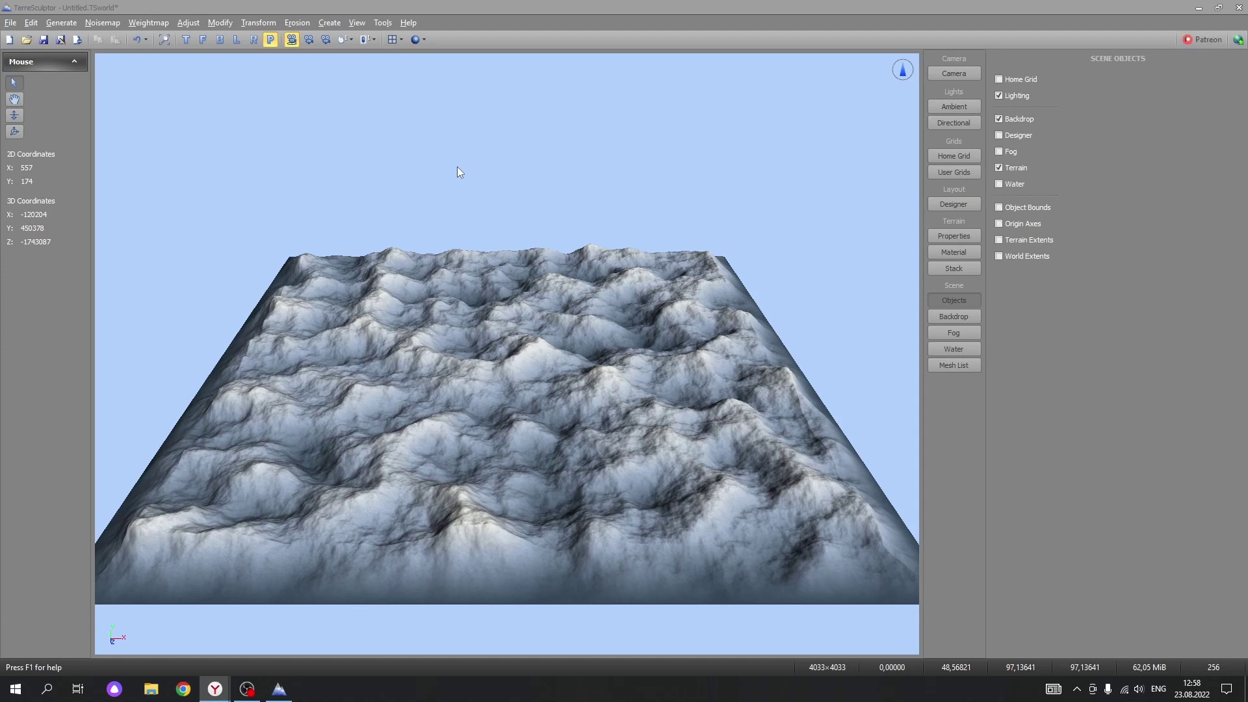
Step: Export the terrain as 'Arctic', a PNG heightmap in 16-bit Grayscale format
click(11, 22)
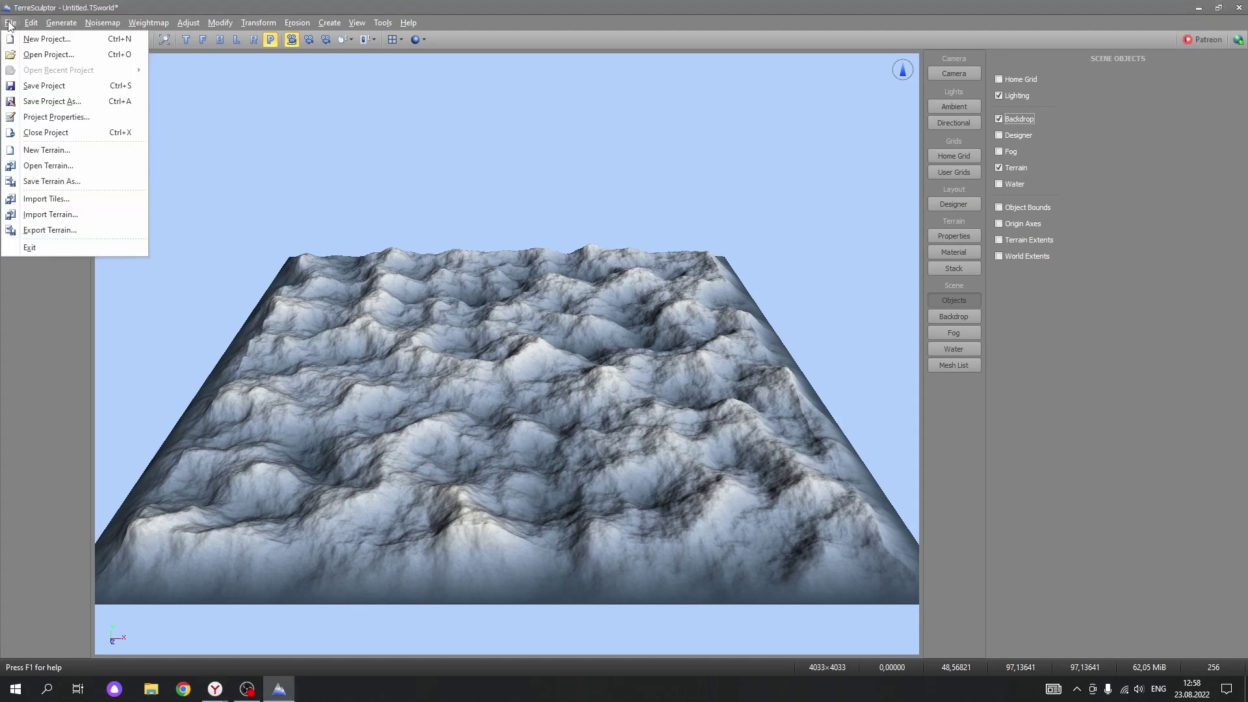
click(50, 230)
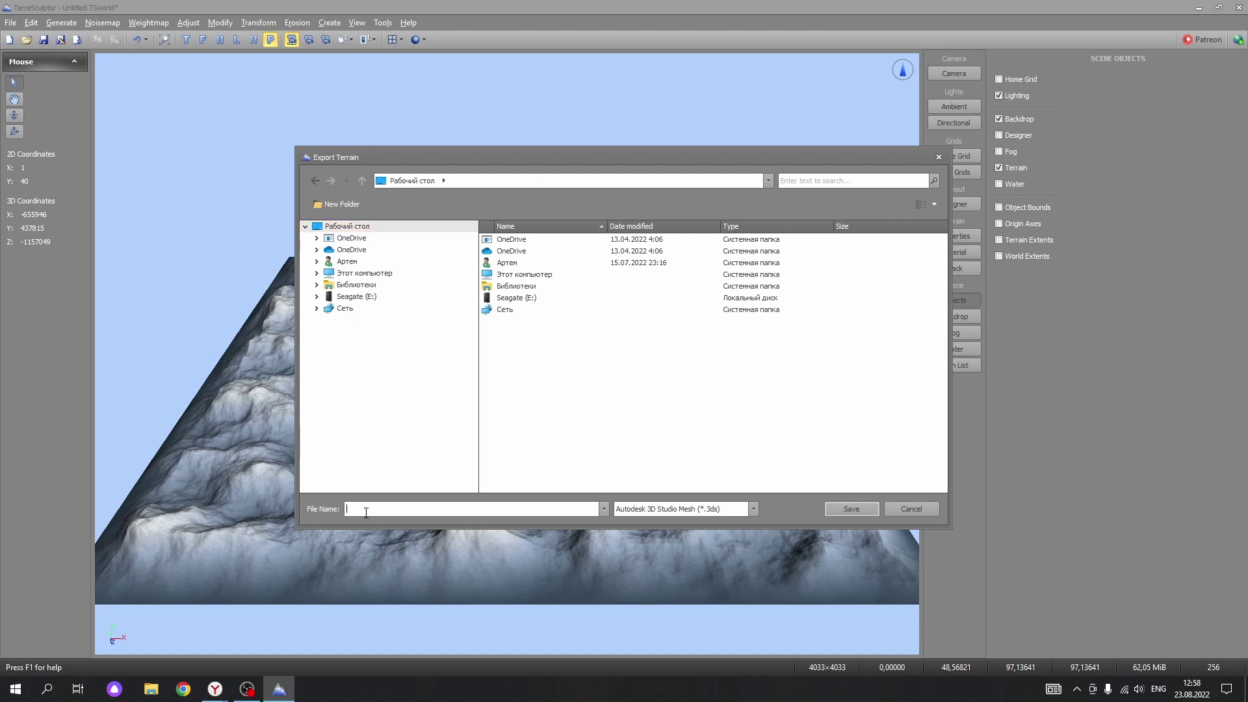
text(Arctic)
click(754, 509)
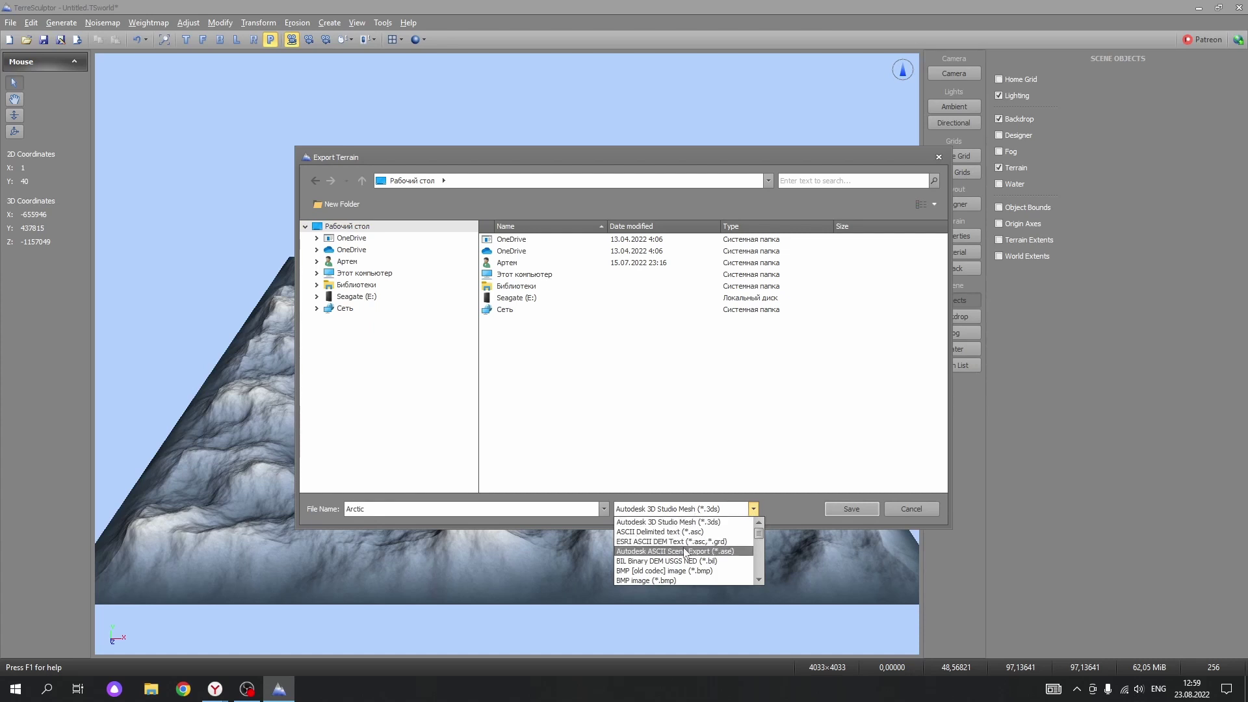
scroll(685, 552, down, 3)
scroll(670, 551, down, 3)
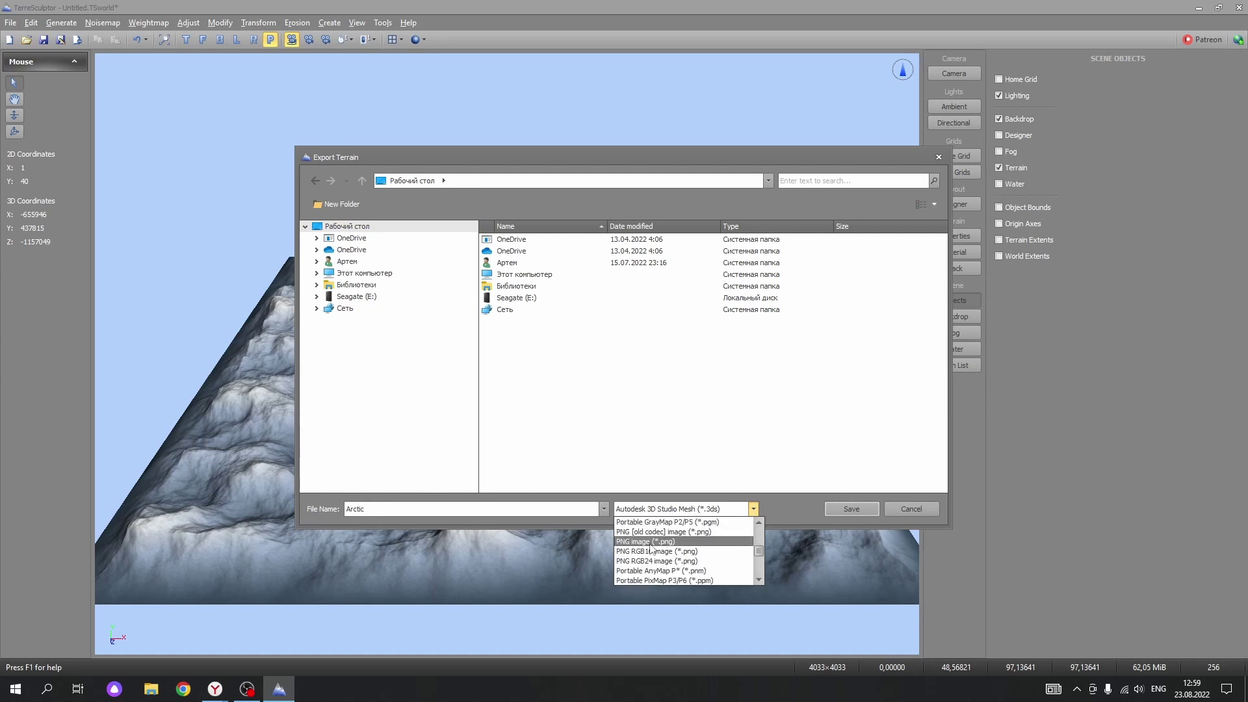
click(674, 541)
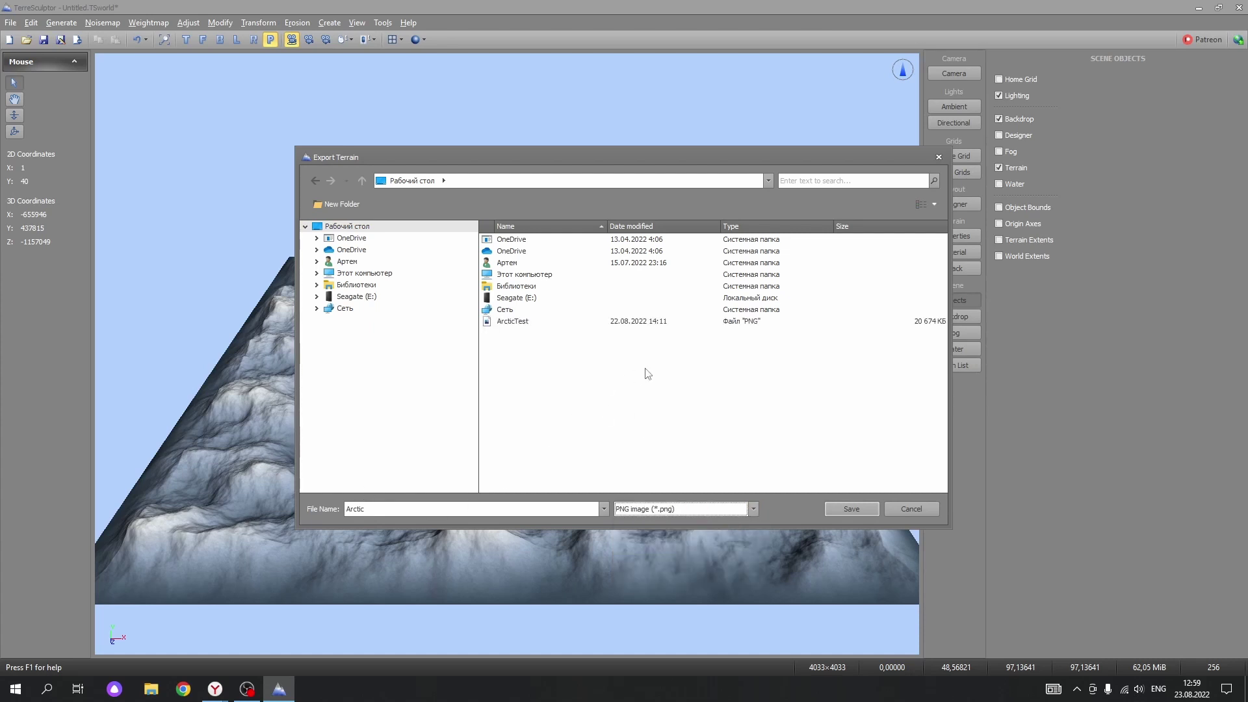
click(848, 509)
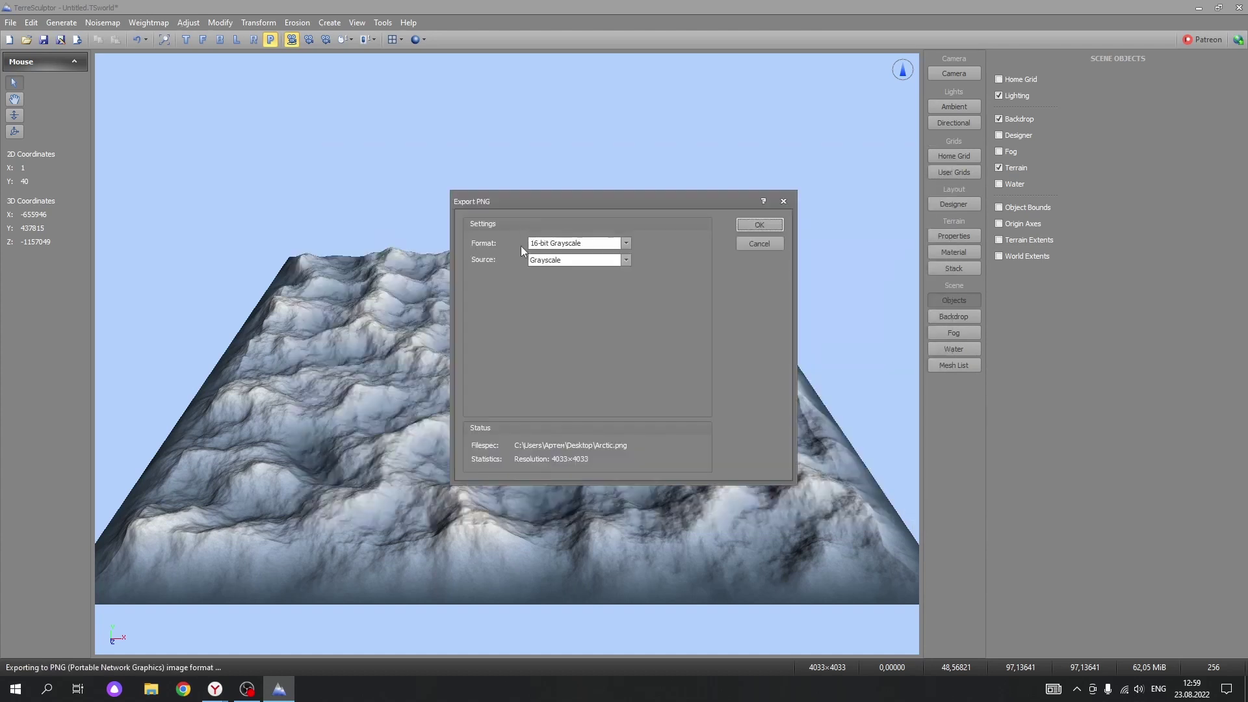
click(767, 227)
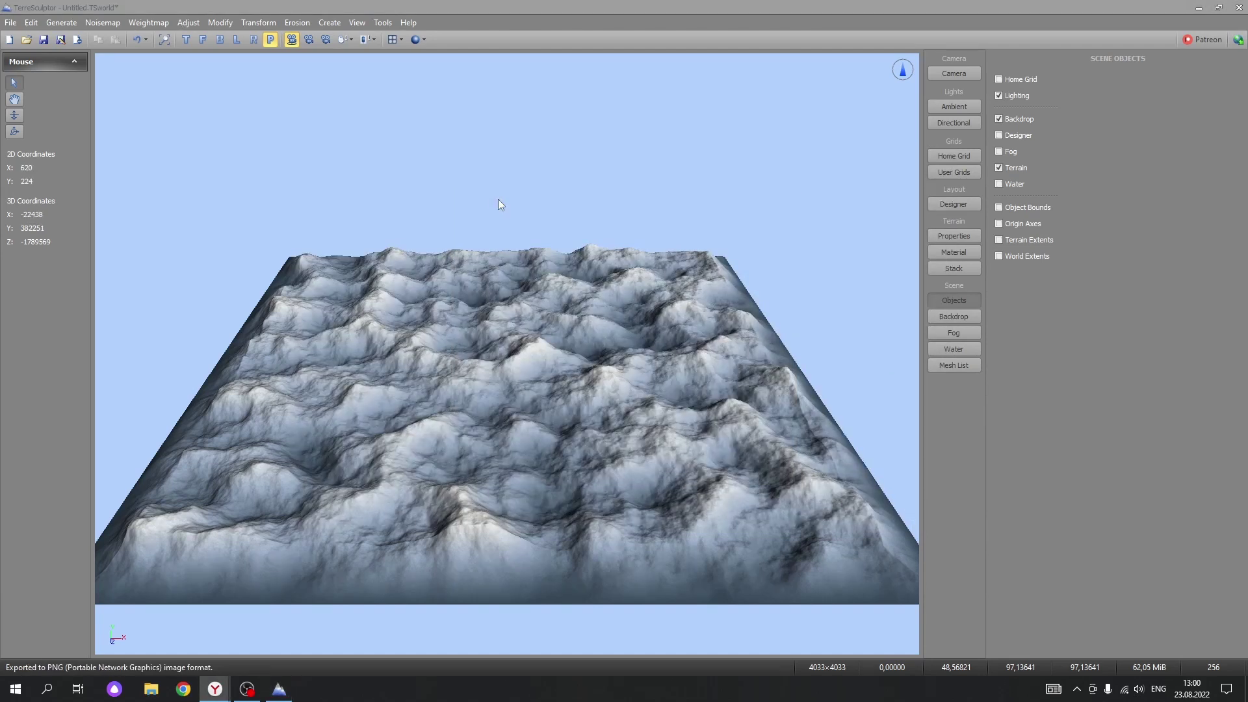
Step: Close TerreSculptor and answer the 'Save the project file?' prompt
click(1239, 9)
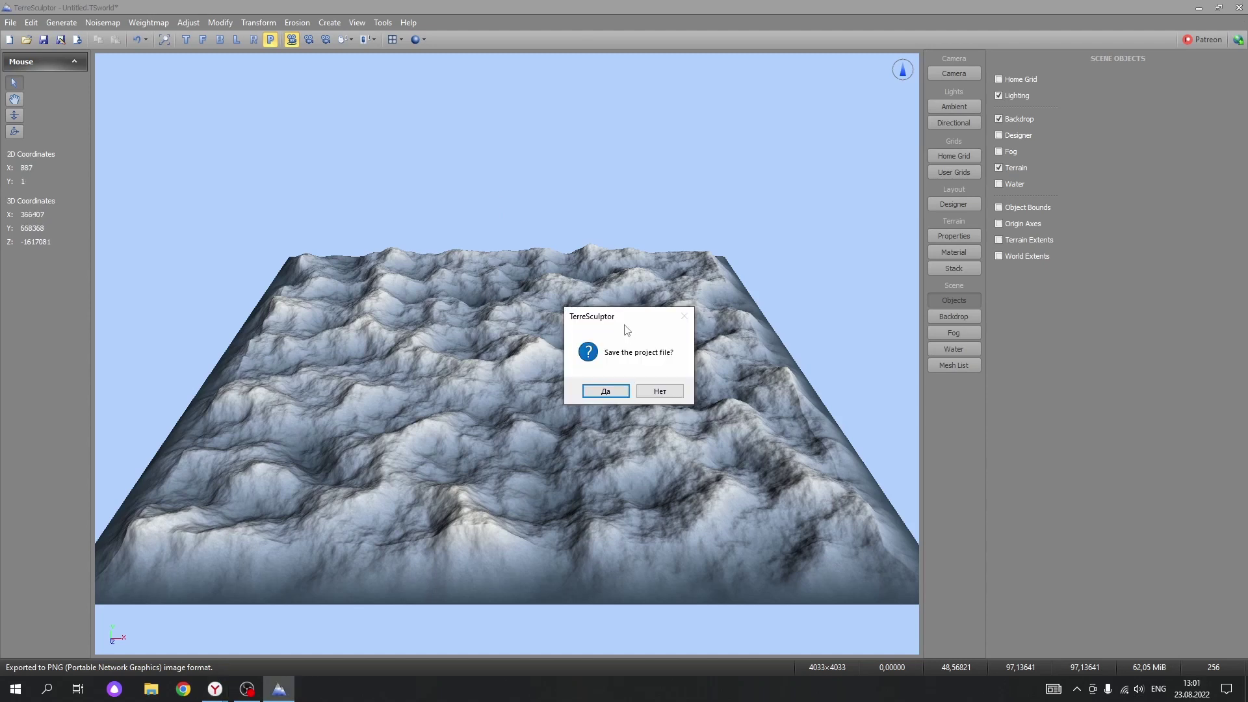
click(661, 392)
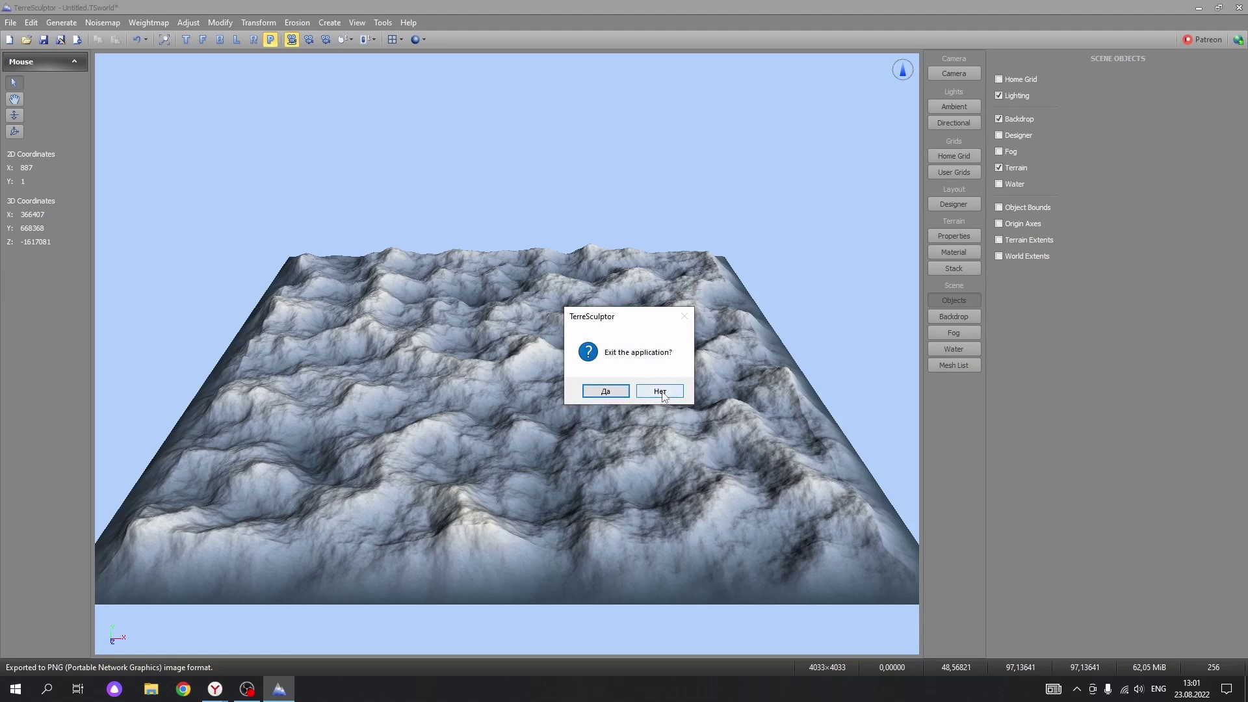